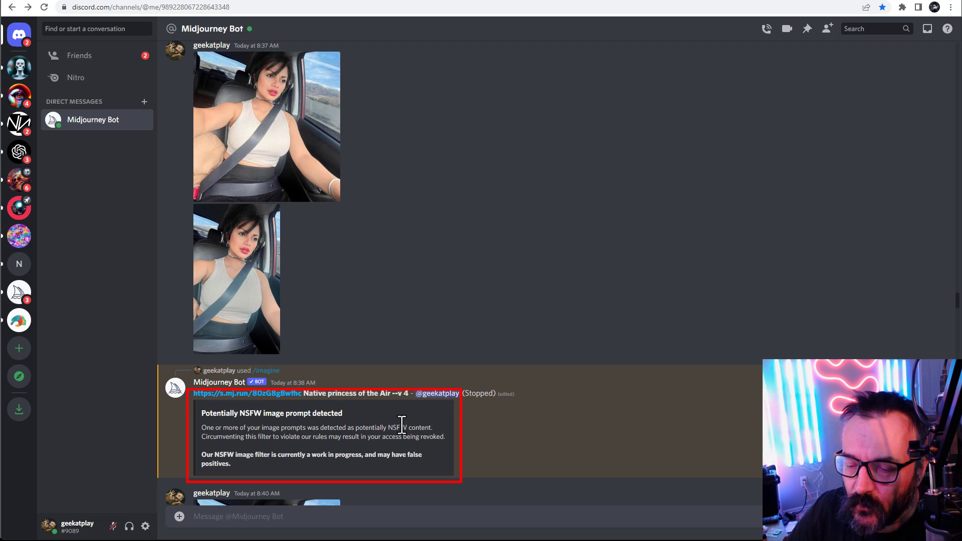
Highlight the filter work-in-progress disclaimer, then clear the text selection.
{"action": "left_click_drag", "start_coordinate": [230, 465], "coordinate": [187, 453]}
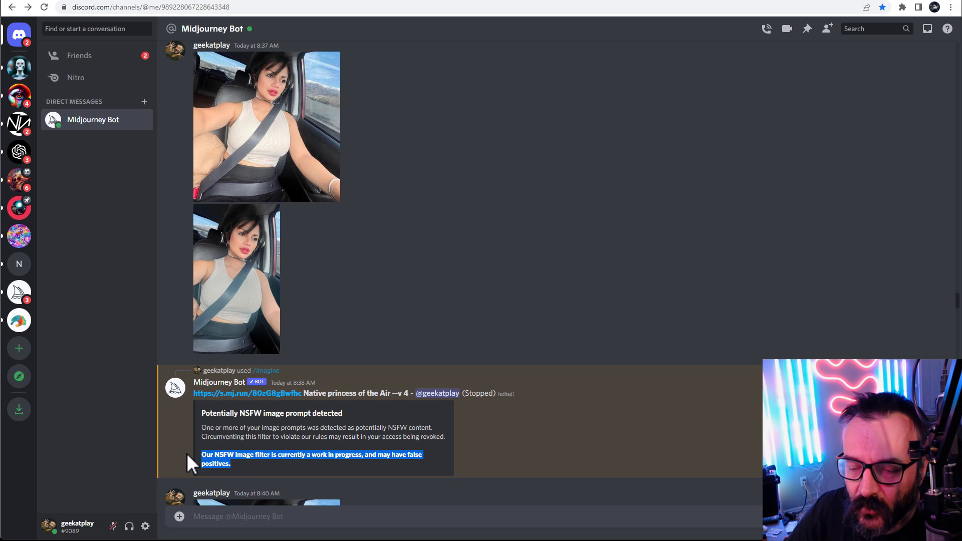
{"action": "left_click", "coordinate": [407, 440]}
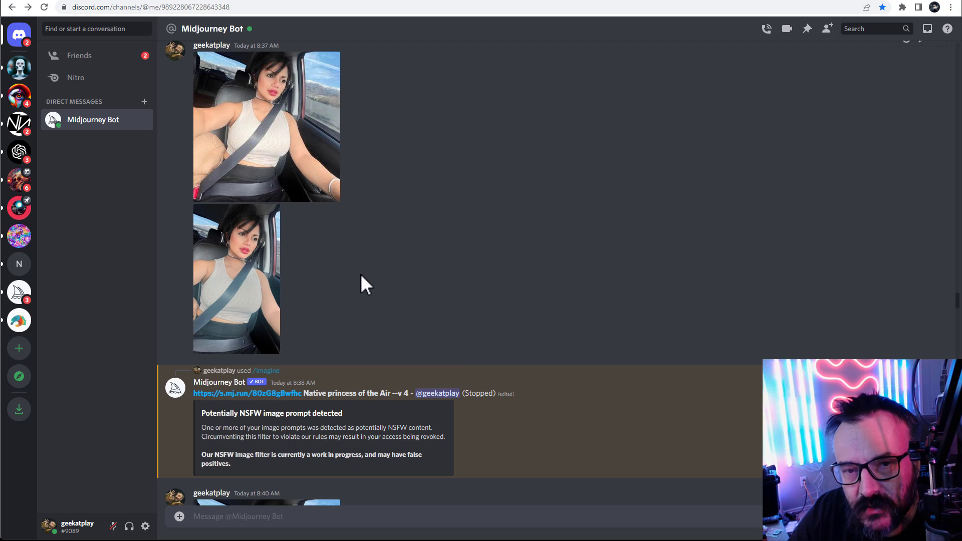
{"action": "key", "text": "Page_Down"}
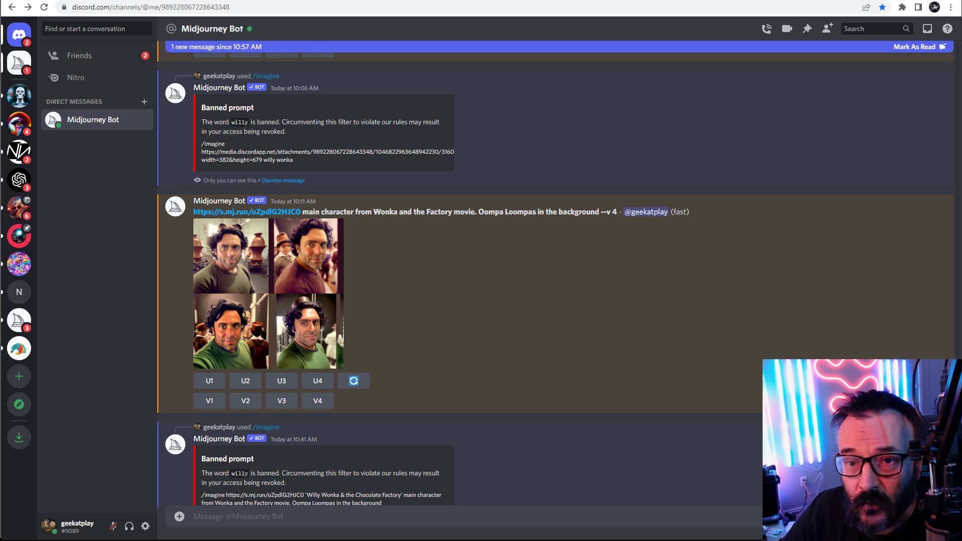
Scroll up through the chat to the 8:37–8:40 AM car selfies and NSFW warning.
{"action": "scroll", "coordinate": [551, 276], "scroll_direction": "up", "scroll_amount": 15}
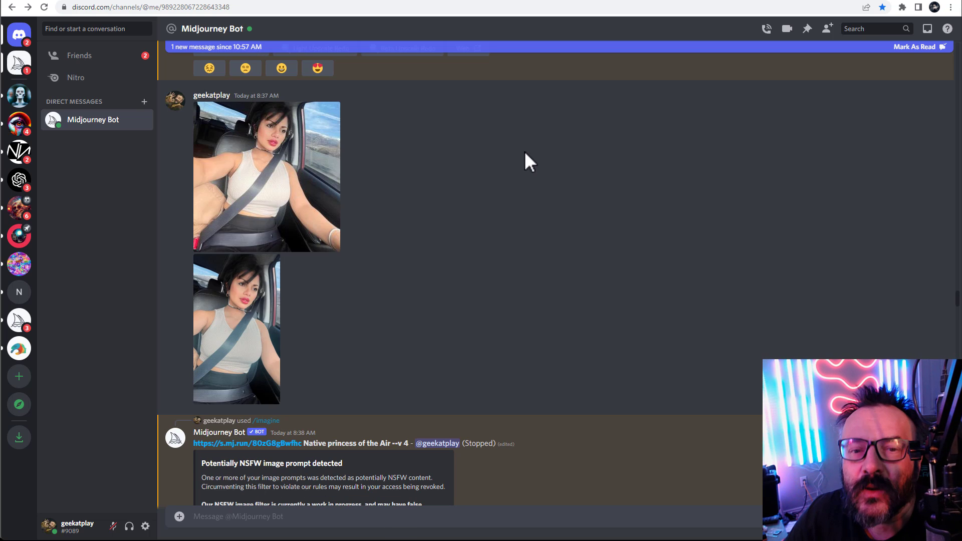
{"action": "scroll", "coordinate": [454, 196], "scroll_direction": "down", "scroll_amount": 2}
{"action": "scroll", "coordinate": [446, 194], "scroll_direction": "up", "scroll_amount": 2}
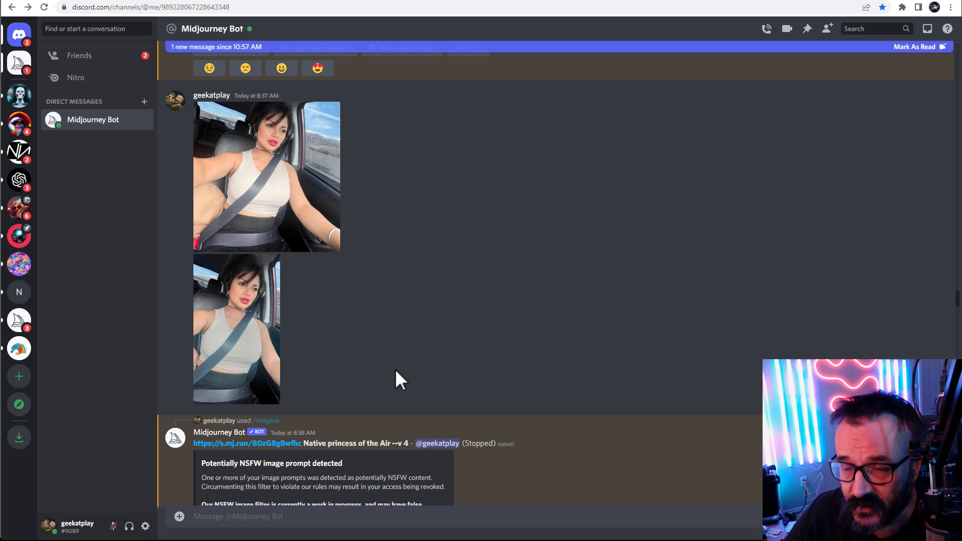
{"action": "scroll", "coordinate": [347, 355], "scroll_direction": "down", "scroll_amount": 1}
{"action": "scroll", "coordinate": [316, 357], "scroll_direction": "up", "scroll_amount": 1}
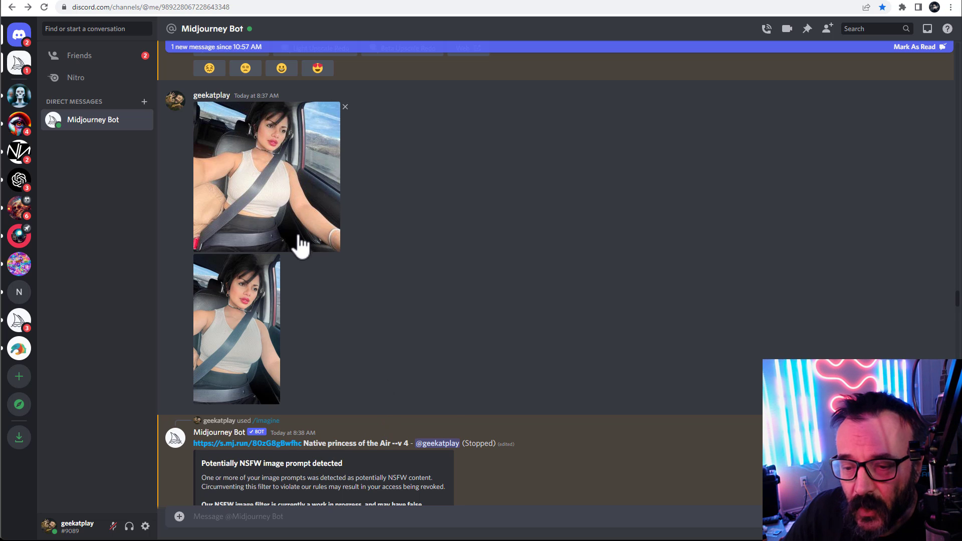
{"action": "scroll", "coordinate": [299, 236], "scroll_direction": "down", "scroll_amount": 5}
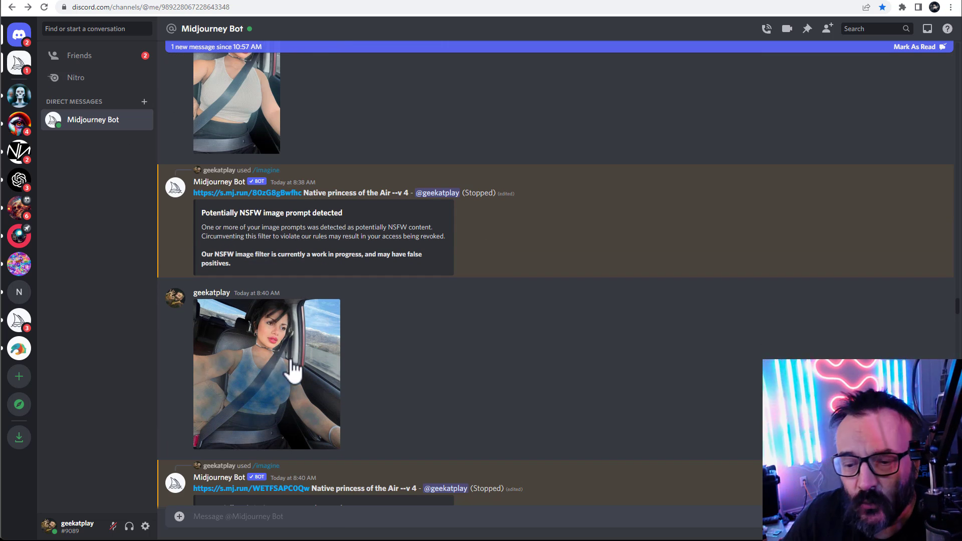
Scroll down to the 10:49 selfie and the 10:53 'Full boy disney princess' grid.
{"action": "scroll", "coordinate": [356, 342], "scroll_direction": "down", "scroll_amount": 1}
{"action": "scroll", "coordinate": [327, 434], "scroll_direction": "down", "scroll_amount": 1}
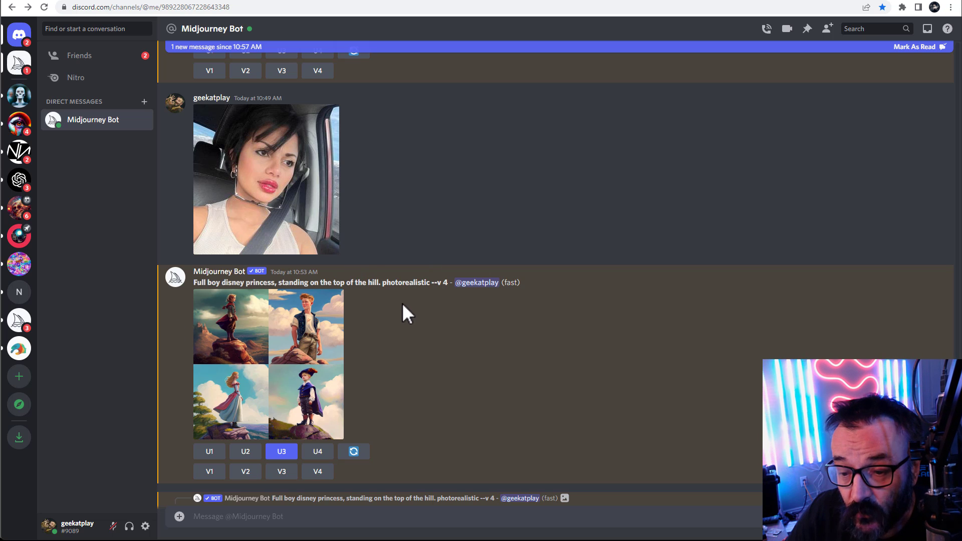
Enlarge and close the red-haired and blonde princess upscales to look them over.
{"action": "scroll", "coordinate": [397, 318], "scroll_direction": "down", "scroll_amount": 4}
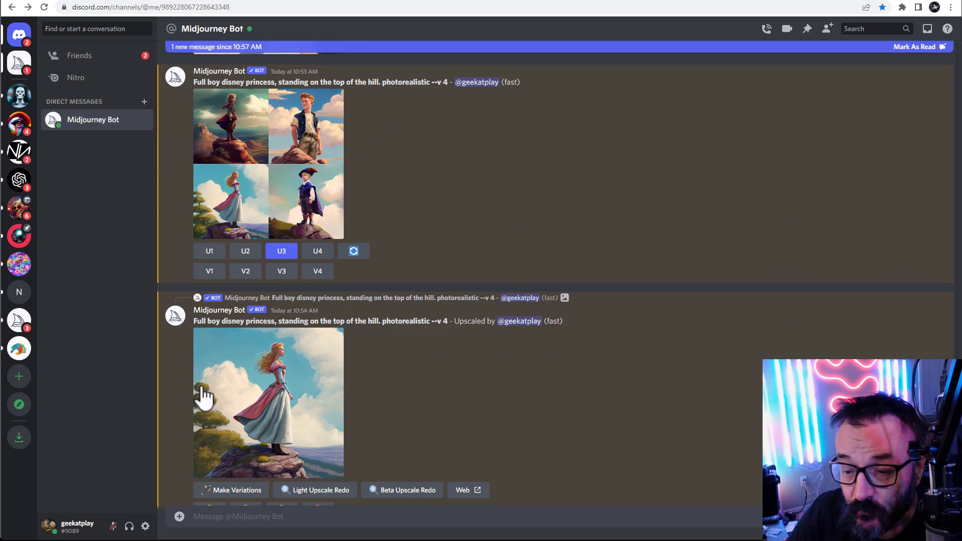
{"action": "scroll", "coordinate": [383, 391], "scroll_direction": "down", "scroll_amount": 2}
{"action": "scroll", "coordinate": [326, 134], "scroll_direction": "down", "scroll_amount": 10}
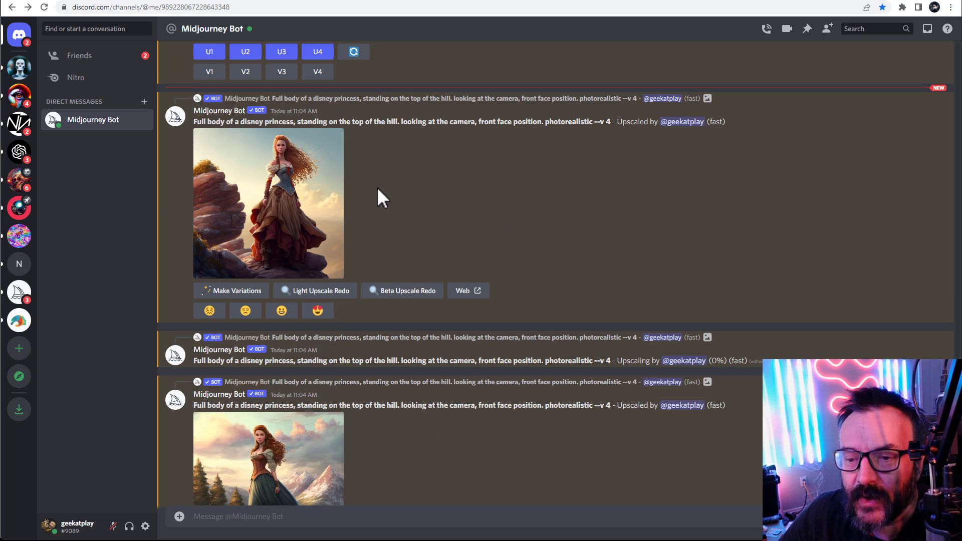
{"action": "scroll", "coordinate": [377, 187], "scroll_direction": "down", "scroll_amount": 1}
{"action": "left_click", "coordinate": [330, 140]}
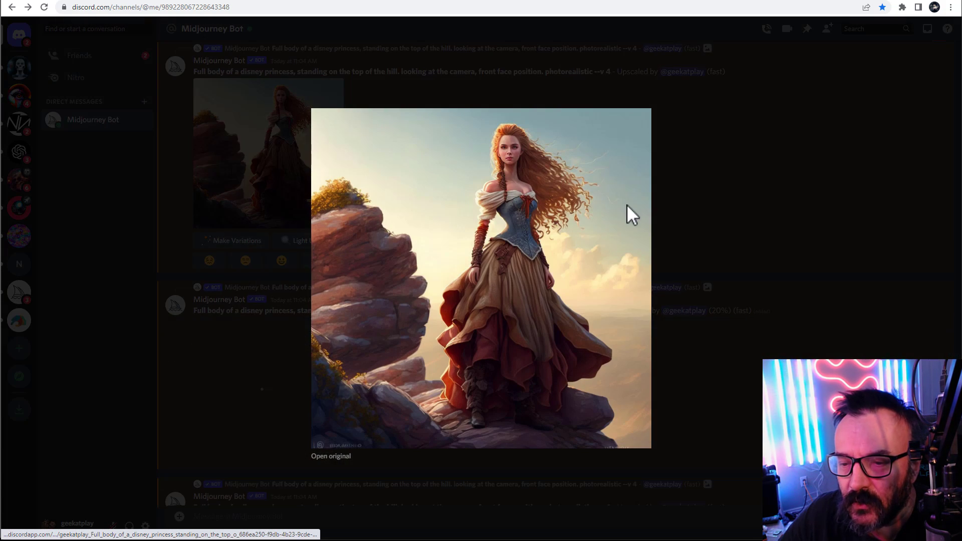
{"action": "left_click", "coordinate": [753, 176]}
{"action": "scroll", "coordinate": [387, 288], "scroll_direction": "down", "scroll_amount": 3}
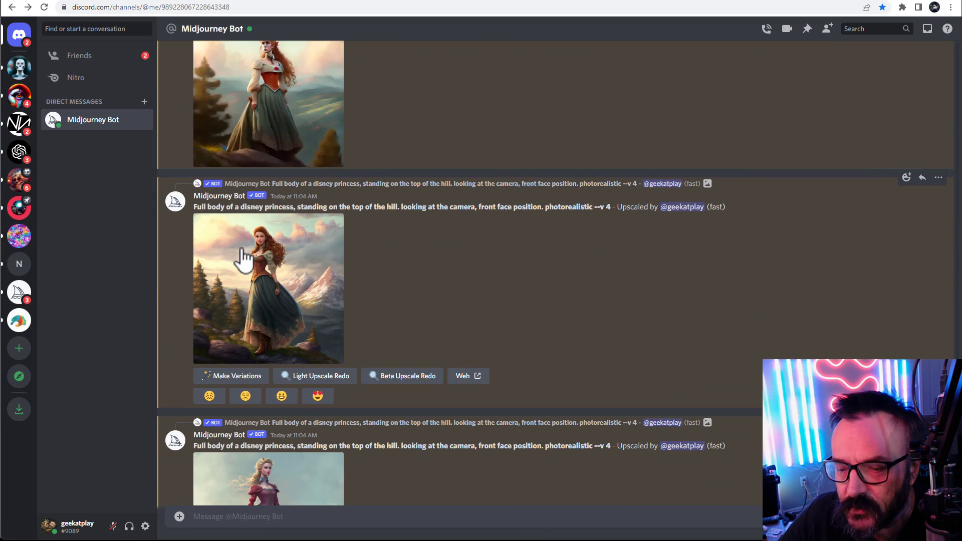
{"action": "scroll", "coordinate": [301, 293], "scroll_direction": "down", "scroll_amount": 3}
{"action": "left_click", "coordinate": [262, 364]}
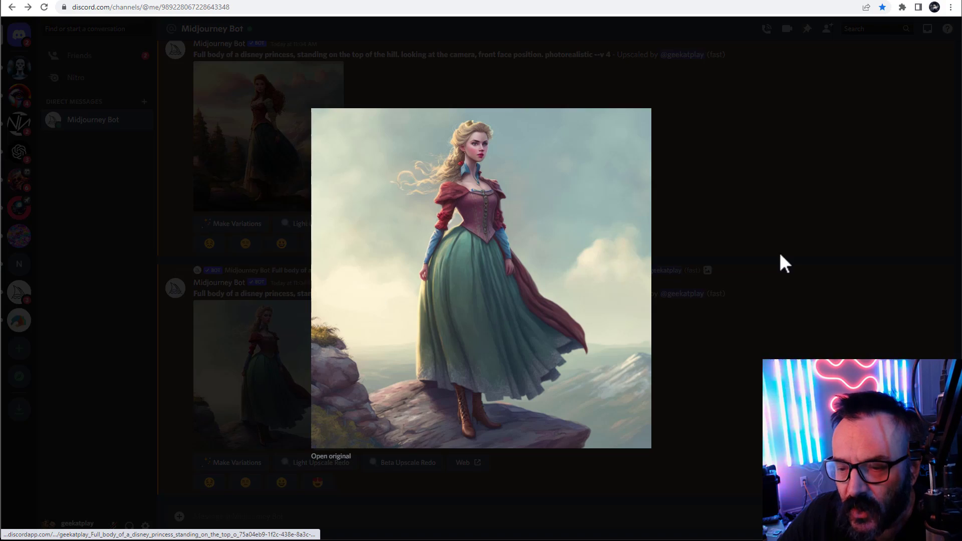
{"action": "left_click", "coordinate": [746, 224]}
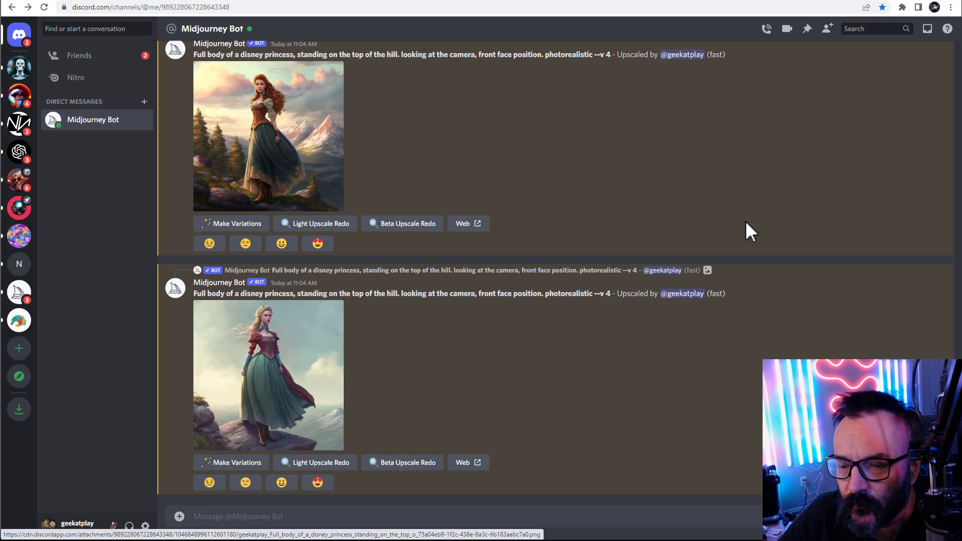
Copy the image address of the close-up car selfie.
{"action": "scroll", "coordinate": [669, 256], "scroll_direction": "up", "scroll_amount": 10}
{"action": "scroll", "coordinate": [663, 255], "scroll_direction": "up", "scroll_amount": 10}
{"action": "scroll", "coordinate": [663, 254], "scroll_direction": "down", "scroll_amount": 4}
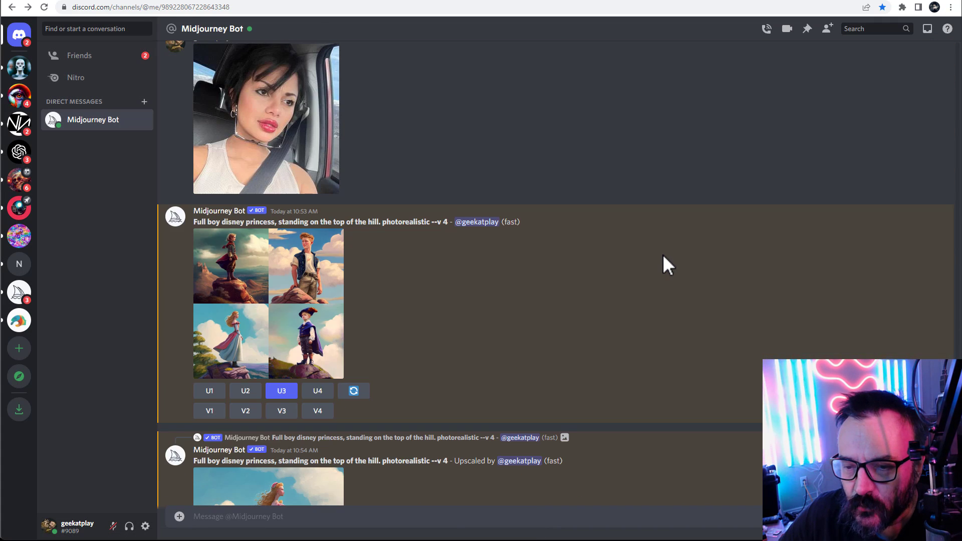
{"action": "left_click", "coordinate": [263, 128]}
{"action": "right_click", "coordinate": [507, 195]}
{"action": "left_click", "coordinate": [590, 239]}
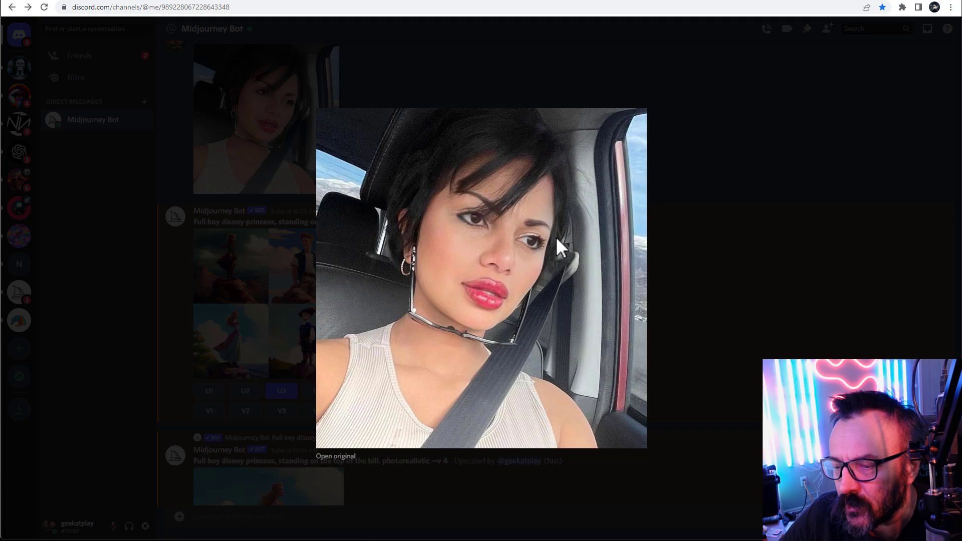
{"action": "left_click", "coordinate": [731, 221]}
{"action": "scroll", "coordinate": [476, 308], "scroll_direction": "down", "scroll_amount": 5}
{"action": "scroll", "coordinate": [477, 306], "scroll_direction": "down", "scroll_amount": 10}
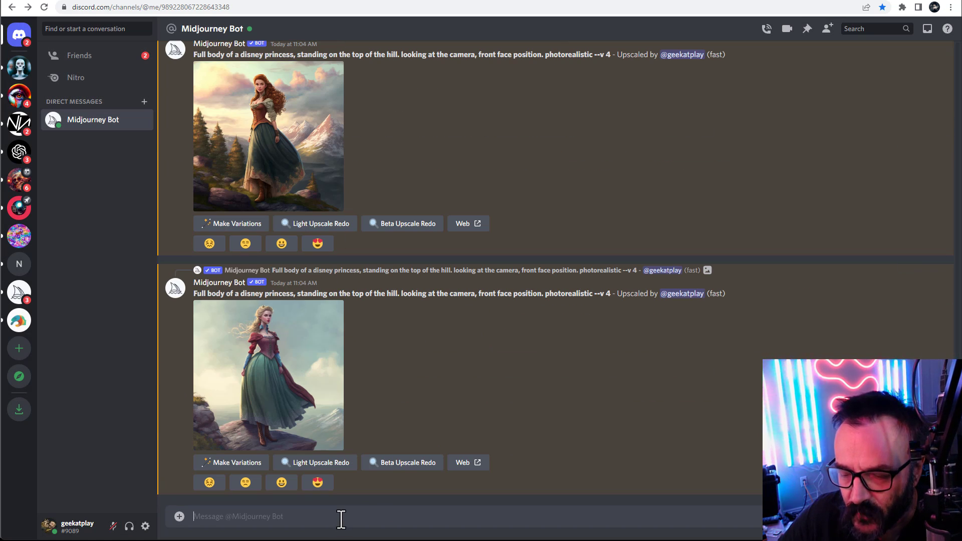
Run /imagine with the car selfie URL followed by the red-haired princess upscale's image address.
{"action": "type", "text": "/im"}
{"action": "key", "text": "Tab"}
{"action": "key", "text": "ctrl+v"}
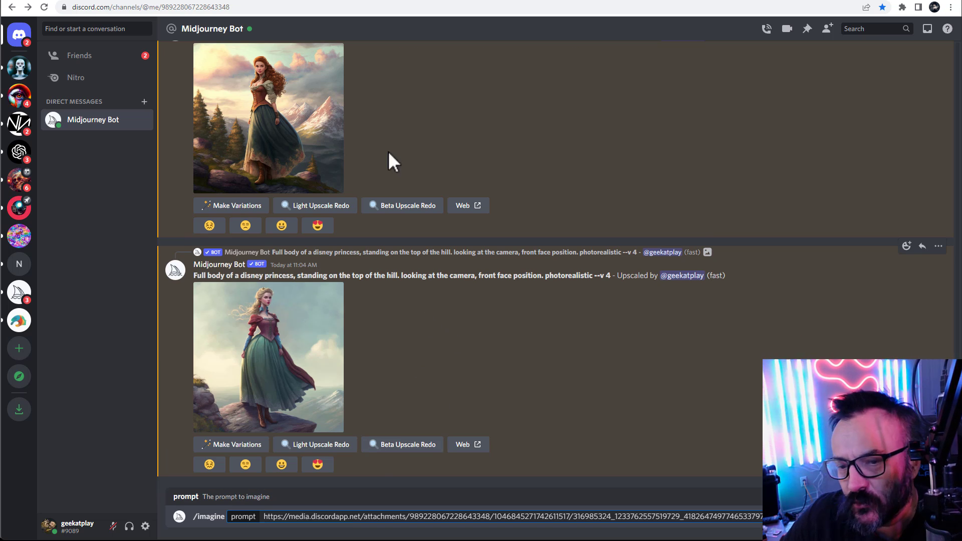
{"action": "left_click", "coordinate": [262, 108]}
{"action": "right_click", "coordinate": [509, 174]}
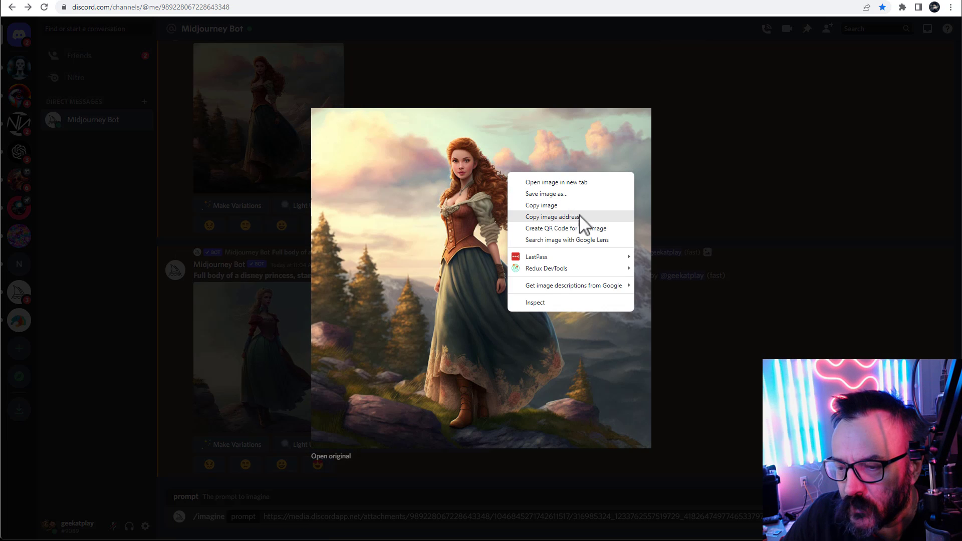
{"action": "left_click", "coordinate": [552, 216]}
{"action": "key", "text": "Escape"}
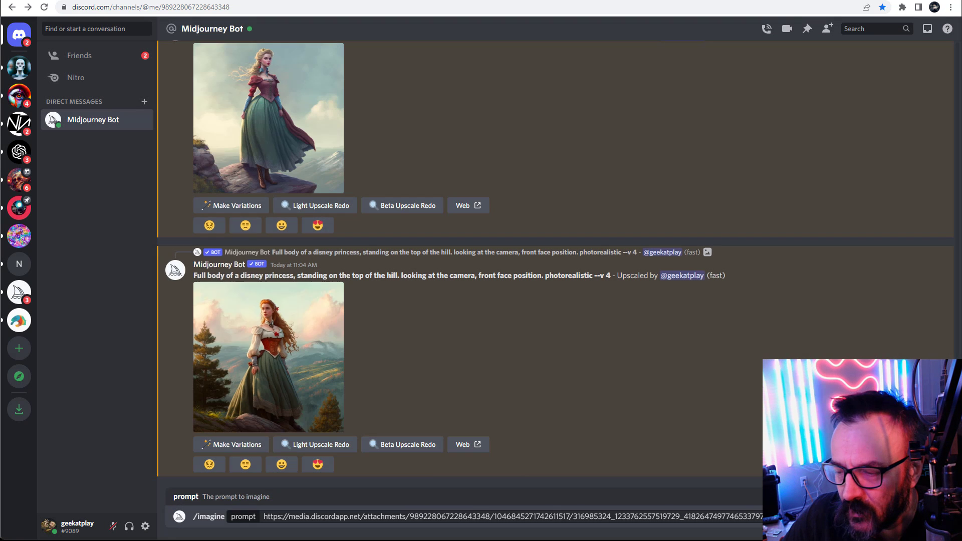
{"action": "left_click", "coordinate": [732, 516]}
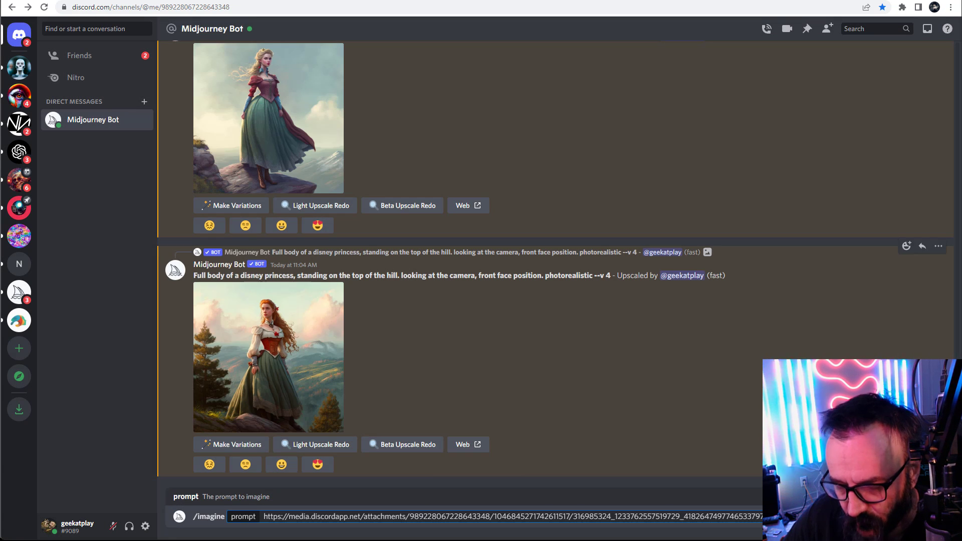
{"action": "key", "text": "ctrl+v"}
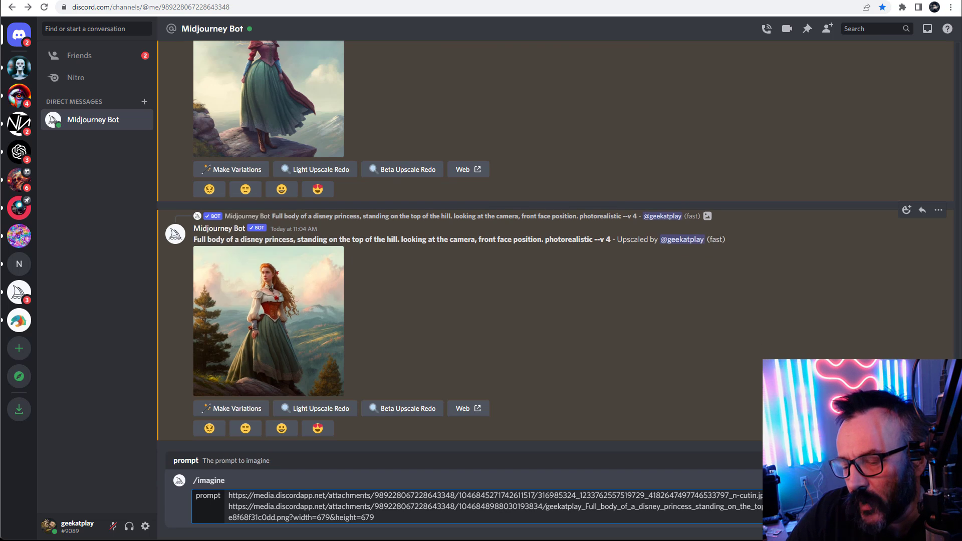
{"action": "key", "text": "Return"}
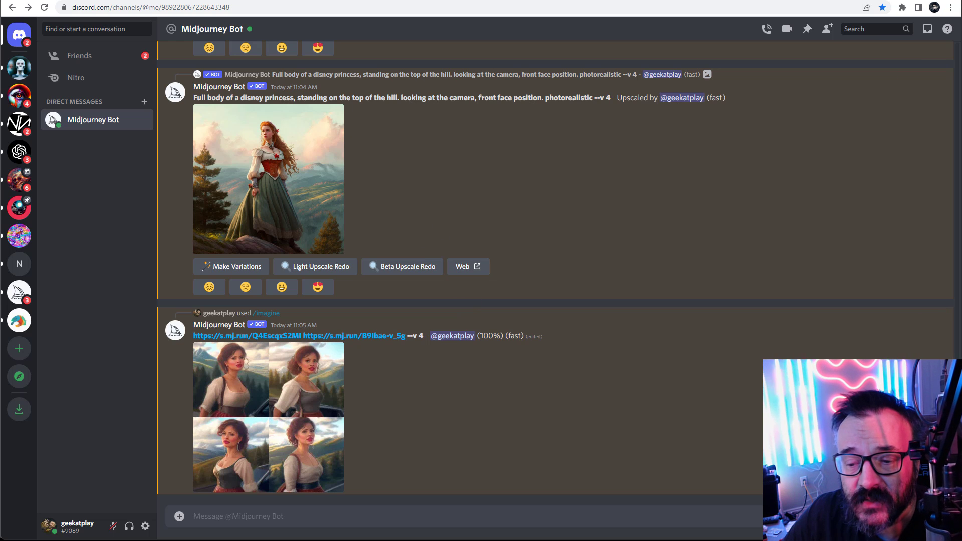
{"action": "scroll", "coordinate": [290, 404], "scroll_direction": "down", "scroll_amount": 1}
{"action": "left_click", "coordinate": [290, 404]}
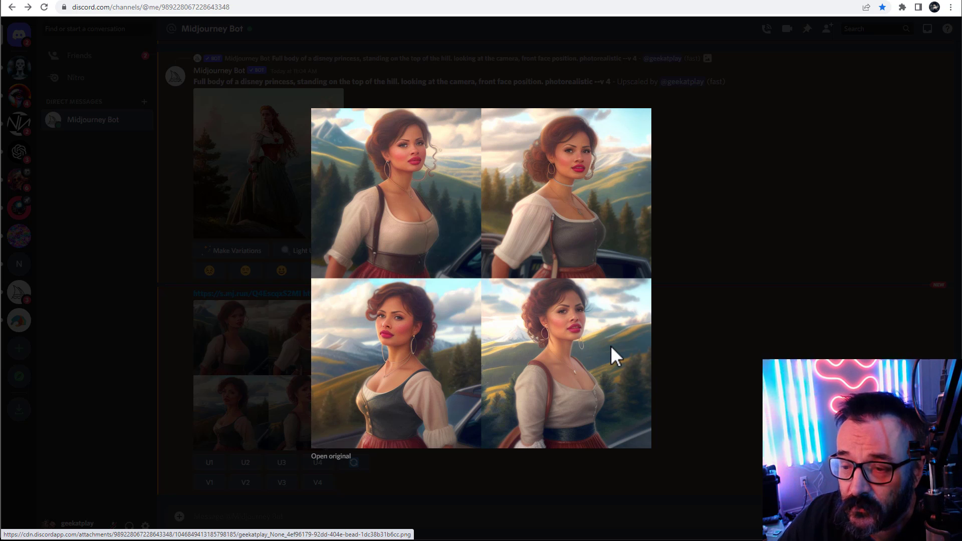
{"action": "left_click", "coordinate": [753, 352]}
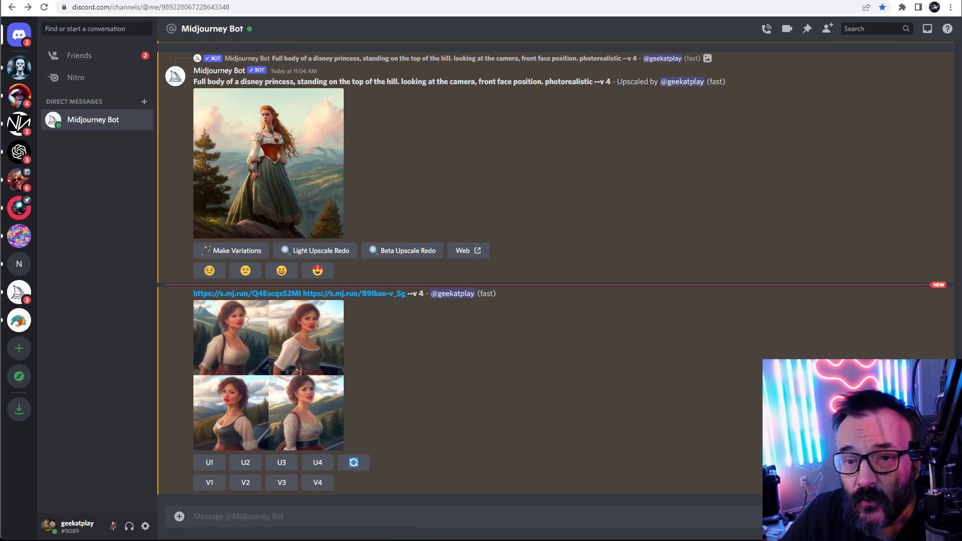
{"action": "scroll", "coordinate": [614, 116], "scroll_direction": "up", "scroll_amount": 15}
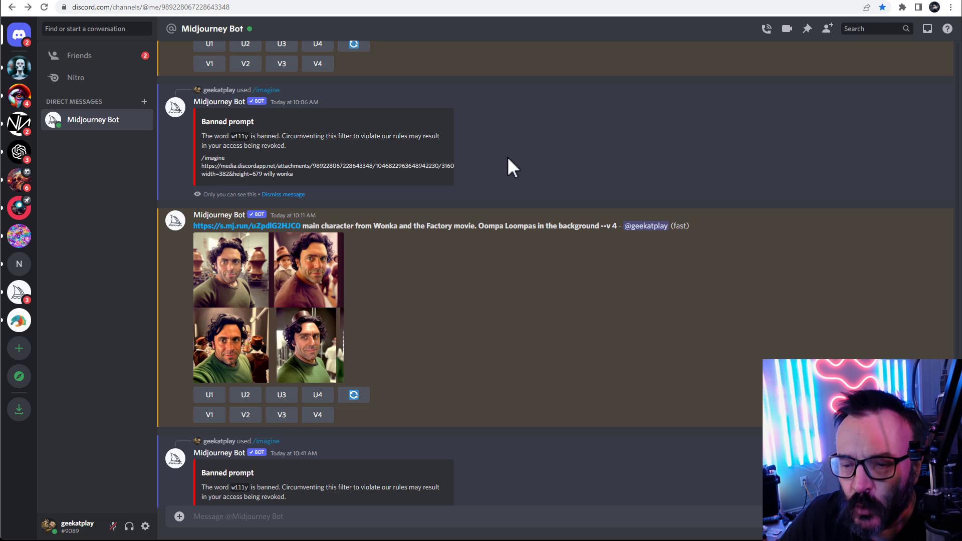
{"action": "scroll", "coordinate": [507, 156], "scroll_direction": "up", "scroll_amount": 2}
{"action": "scroll", "coordinate": [507, 157], "scroll_direction": "up", "scroll_amount": 2}
{"action": "scroll", "coordinate": [507, 156], "scroll_direction": "down", "scroll_amount": 4}
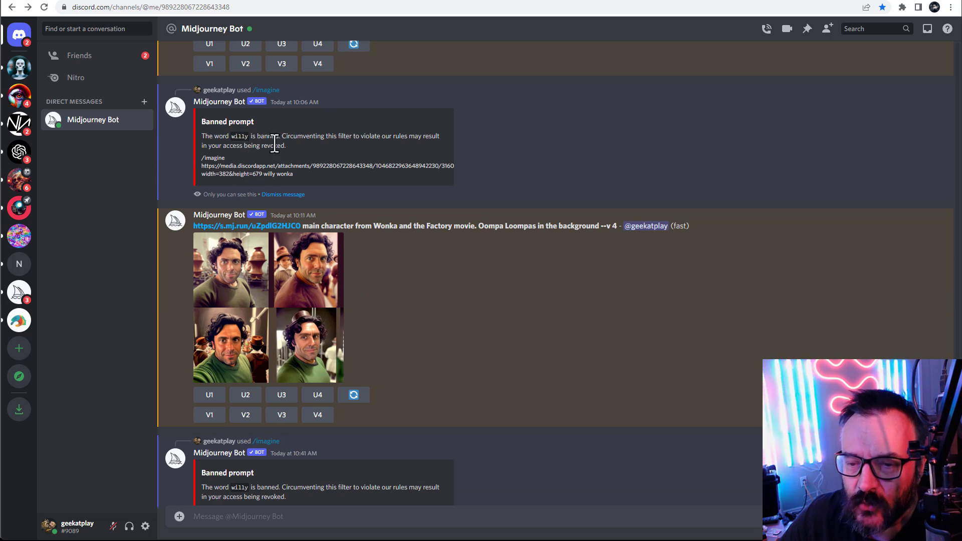
{"action": "left_click_drag", "start_coordinate": [303, 147], "coordinate": [182, 140]}
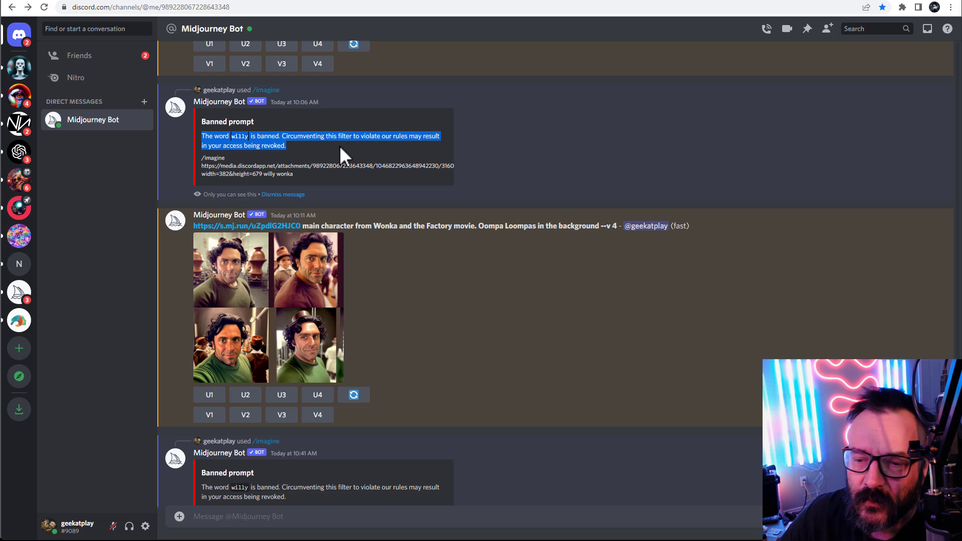
{"action": "left_click", "coordinate": [318, 143]}
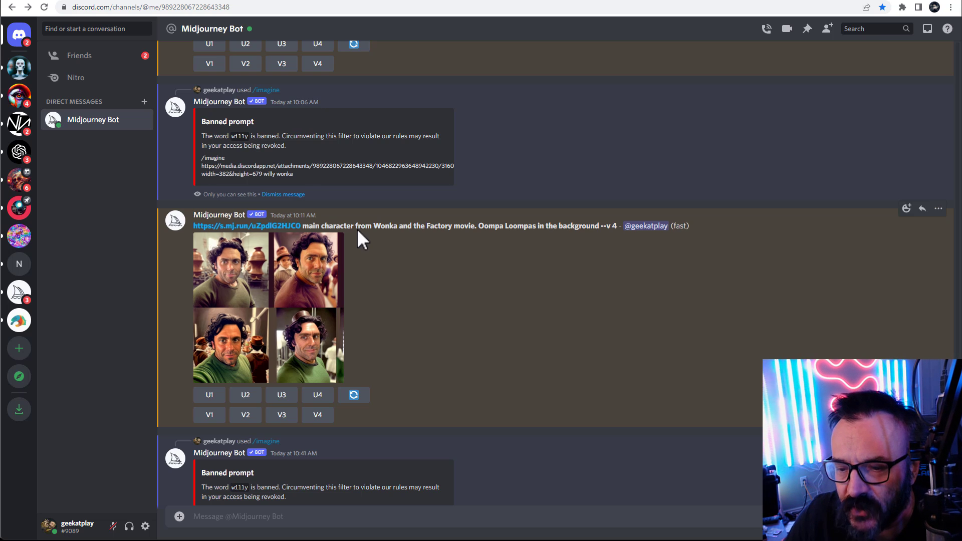
{"action": "left_click_drag", "start_coordinate": [302, 223], "coordinate": [580, 240]}
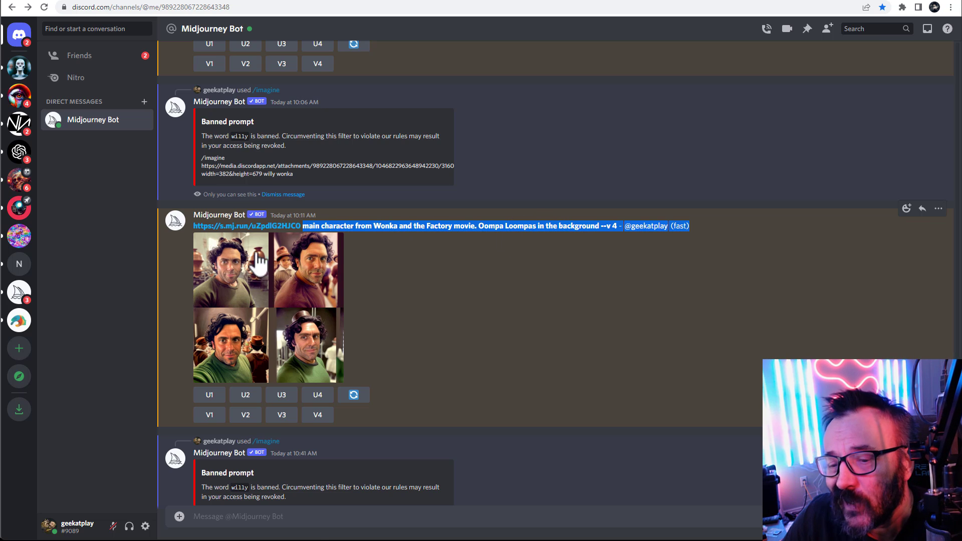
{"action": "scroll", "coordinate": [410, 305], "scroll_direction": "down", "scroll_amount": 3}
{"action": "left_click", "coordinate": [464, 276]}
{"action": "left_click_drag", "start_coordinate": [306, 359], "coordinate": [407, 359]}
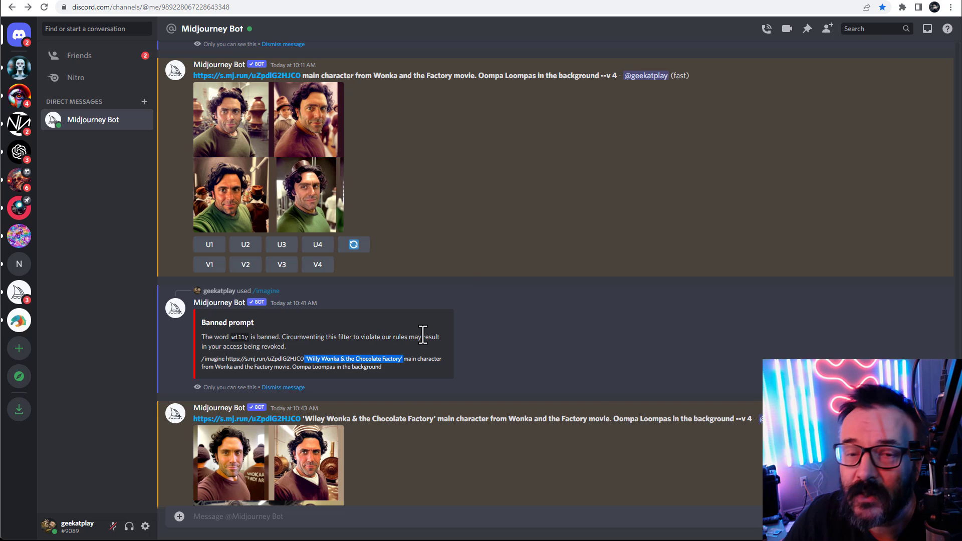
{"action": "left_click", "coordinate": [385, 359]}
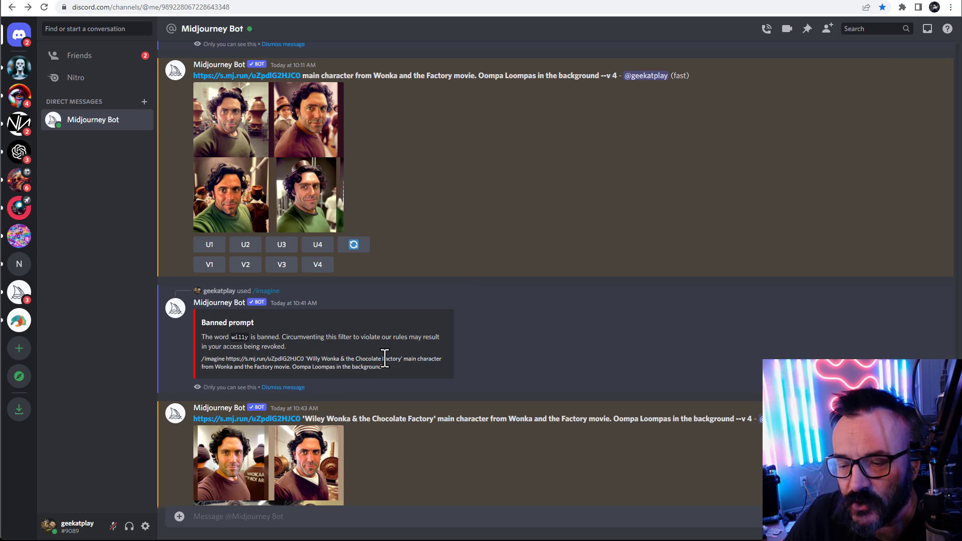
{"action": "scroll", "coordinate": [385, 359], "scroll_direction": "down", "scroll_amount": 2}
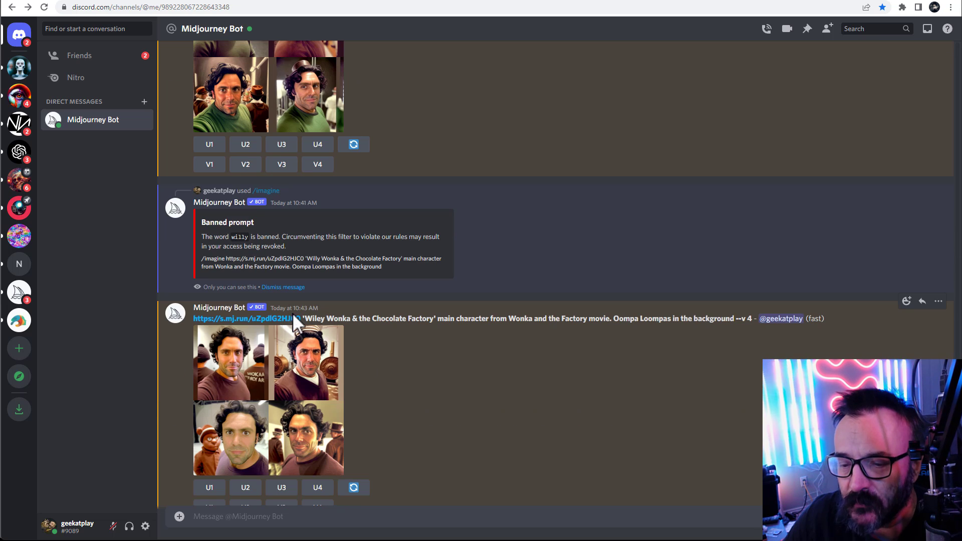
{"action": "left_click_drag", "start_coordinate": [304, 319], "coordinate": [735, 323]}
{"action": "left_click", "coordinate": [532, 374]}
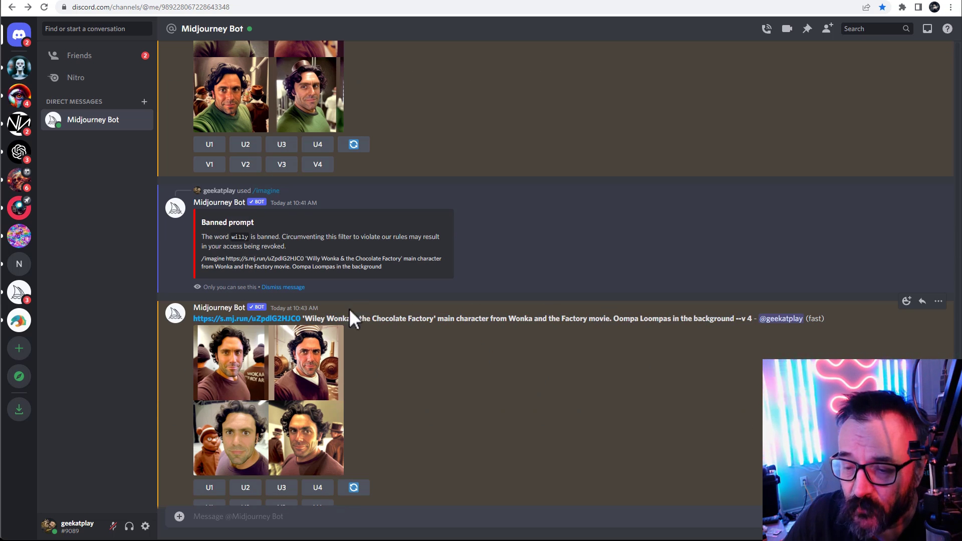
{"action": "left_click_drag", "start_coordinate": [328, 320], "coordinate": [736, 320]}
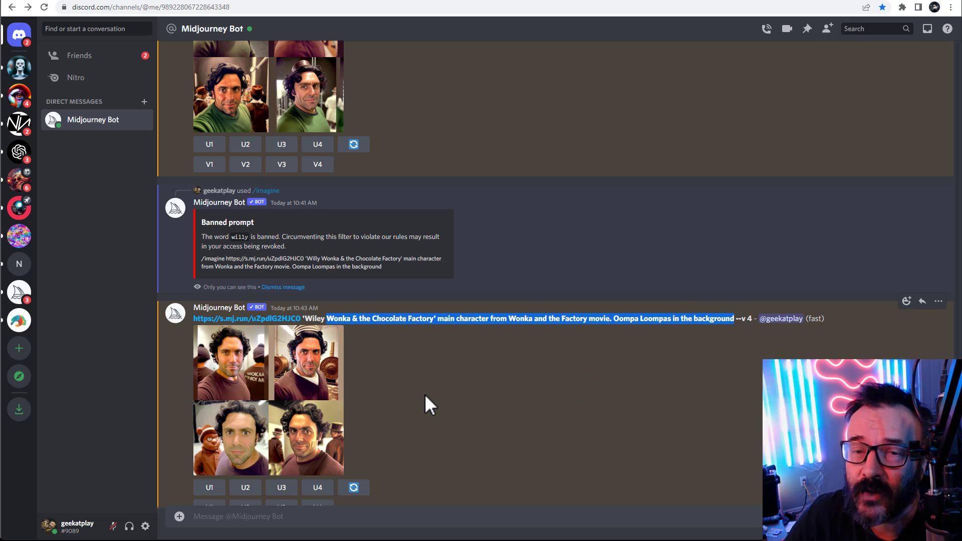
Start an /imagine prompt and paste in the earlier Wiley Wonka prompt text.
{"action": "left_click", "coordinate": [378, 517]}
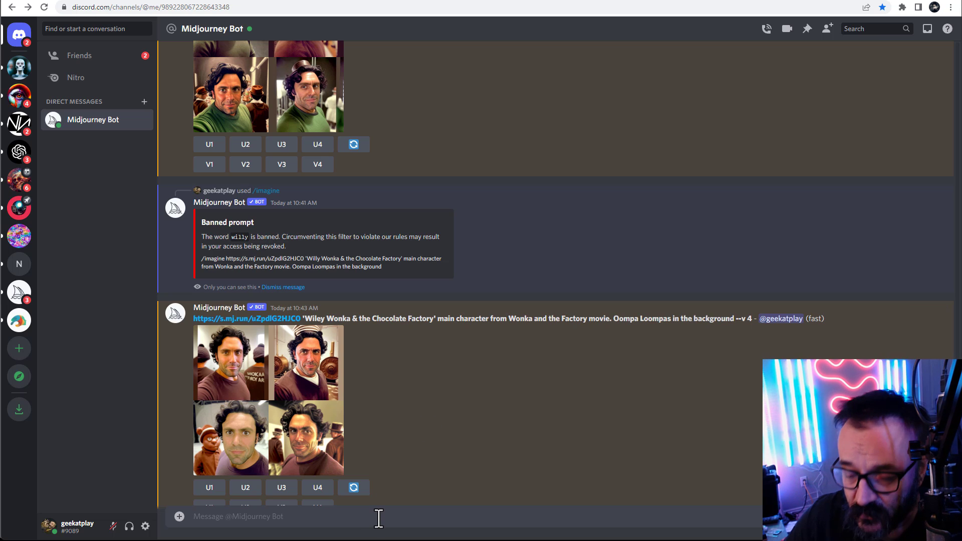
{"action": "type", "text": "/im"}
{"action": "key", "text": "Tab"}
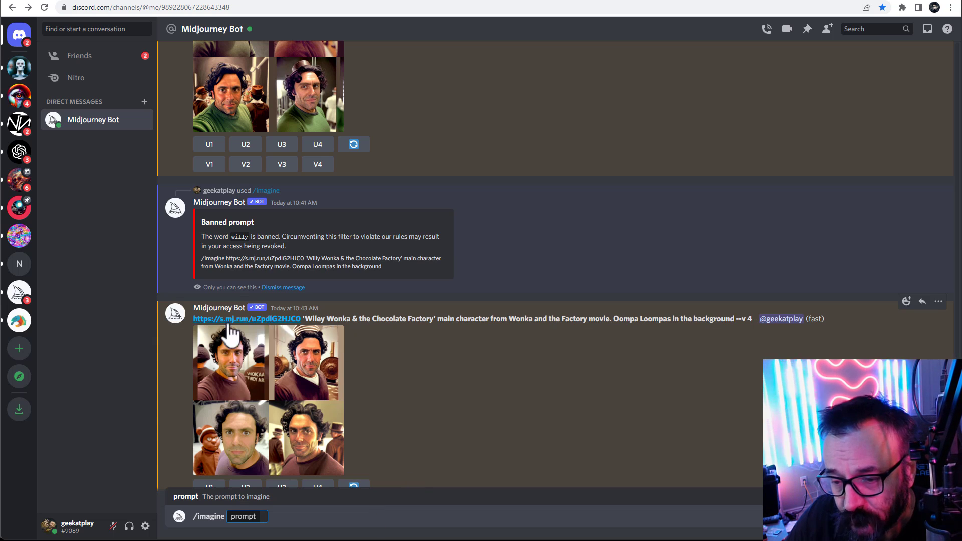
{"action": "left_click_drag", "start_coordinate": [193, 319], "coordinate": [736, 320]}
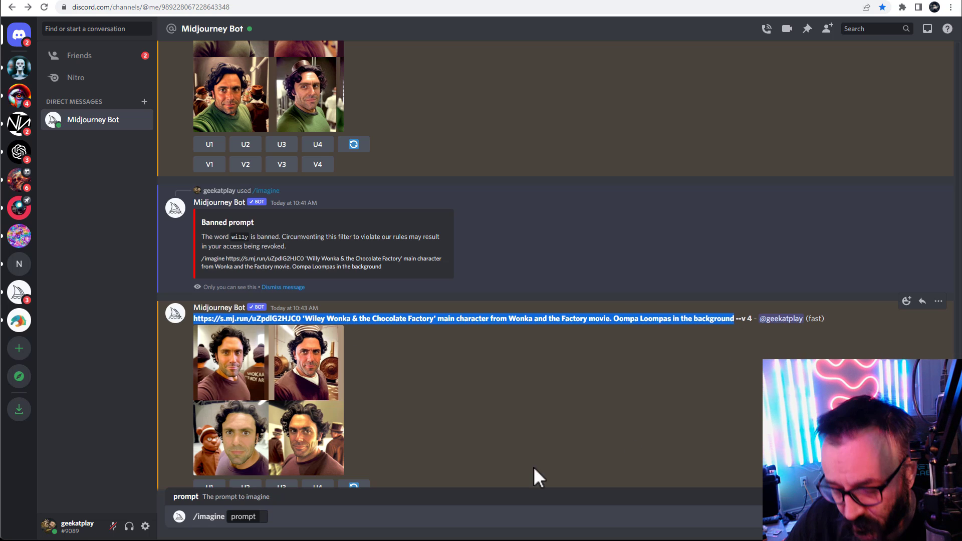
{"action": "left_click", "coordinate": [258, 518]}
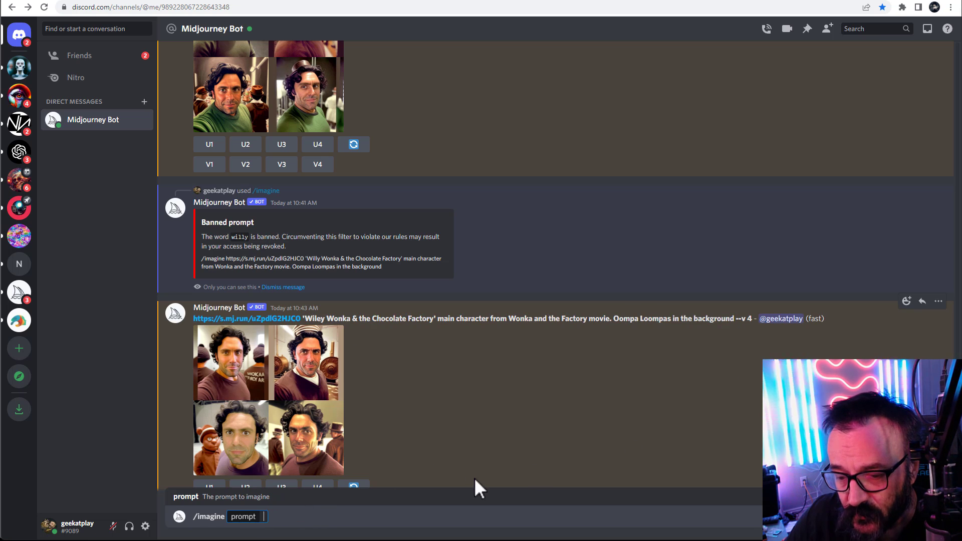
{"action": "key", "text": "ctrl+v"}
{"action": "scroll", "coordinate": [490, 453], "scroll_direction": "down", "scroll_amount": 4}
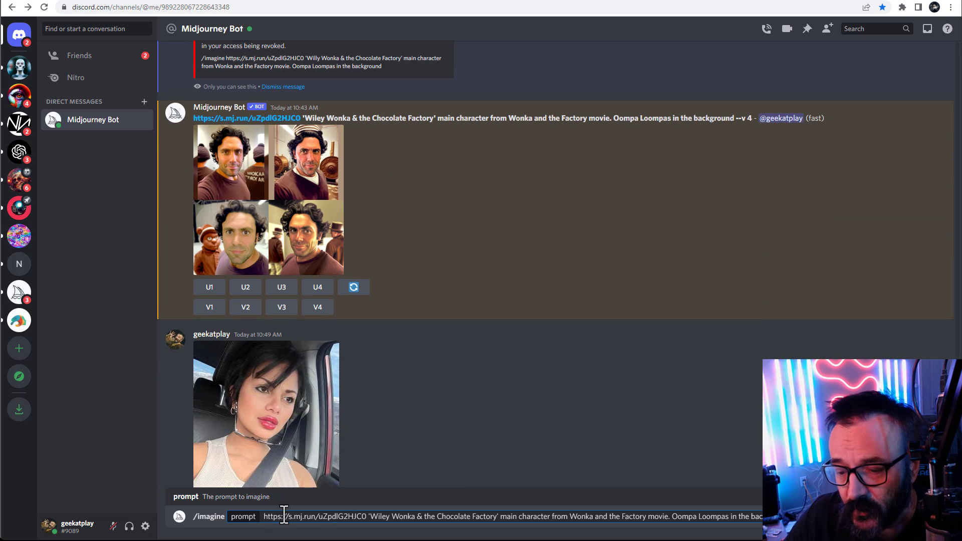
{"action": "scroll", "coordinate": [354, 460], "scroll_direction": "up", "scroll_amount": 4}
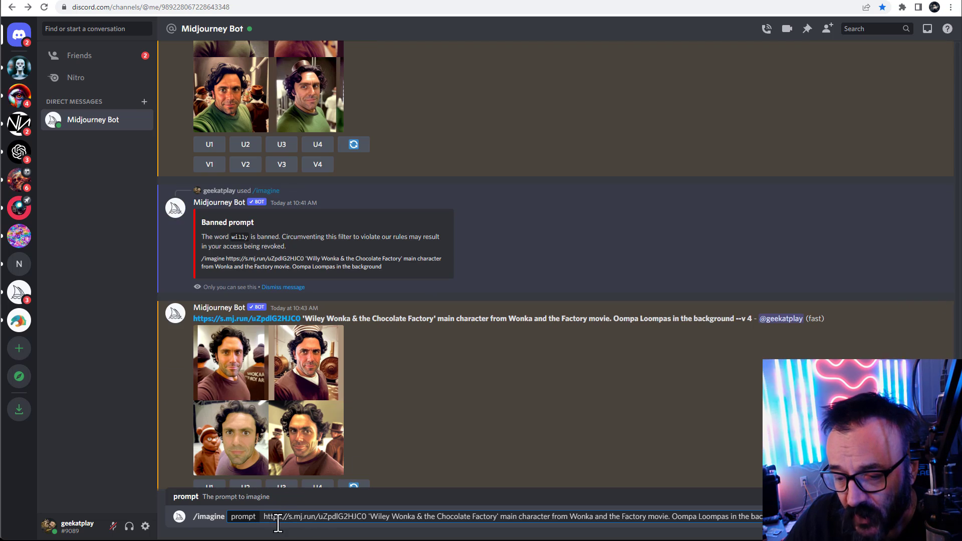
Remove 'Wiley' and the main-character wording, then add '. wearing purple suite. Tall brouwn hat'.
{"action": "left_click_drag", "start_coordinate": [367, 516], "coordinate": [398, 521]}
{"action": "key", "text": "BackSpace"}
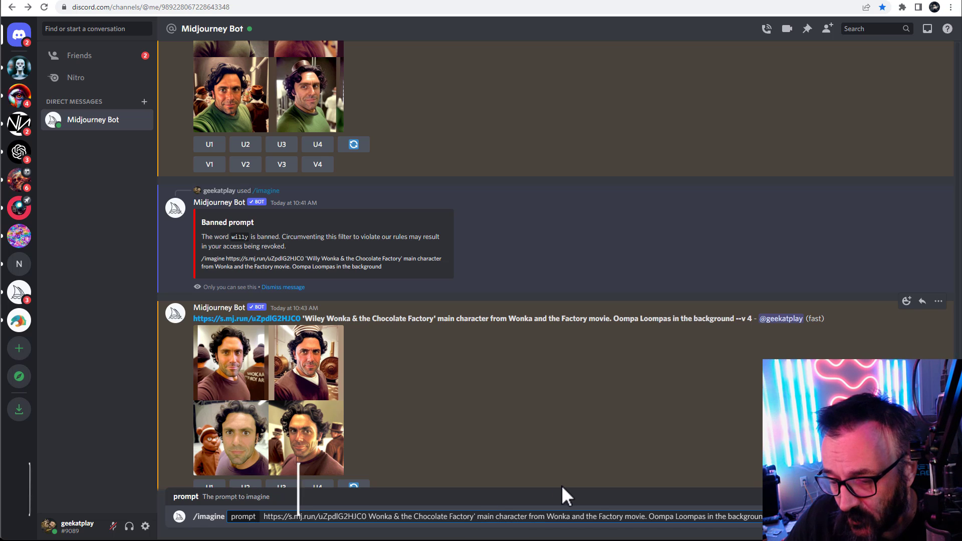
{"action": "key", "text": "BackSpace"}
{"action": "key", "text": "BackSpace"}
{"action": "key", "text": "BackSpace"}
{"action": "key", "text": "BackSpace"}
{"action": "key", "text": "BackSpace"}
{"action": "key", "text": "BackSpace"}
{"action": "key", "text": "BackSpace"}
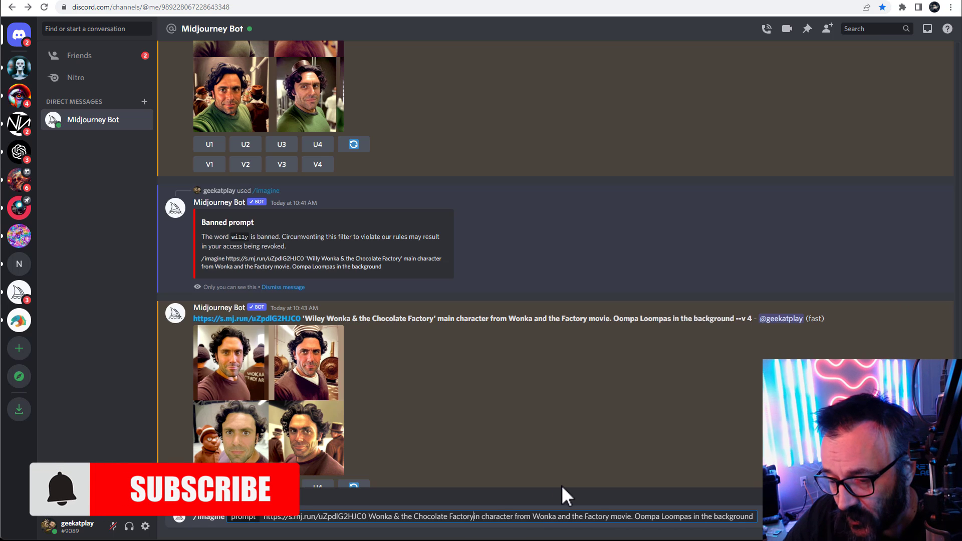
{"action": "key", "text": "Delete"}
{"action": "key", "text": "Delete"}
{"action": "key", "text": "Delete"}
{"action": "key", "text": "Delete"}
{"action": "key", "text": "Delete"}
{"action": "key", "text": "Delete"}
{"action": "key", "text": "Delete"}
{"action": "key", "text": "Delete"}
{"action": "key", "text": "Delete"}
{"action": "key", "text": "Delete"}
{"action": "key", "text": "Delete"}
{"action": "key", "text": "Delete"}
{"action": "key", "text": "Delete"}
{"action": "key", "text": "Delete"}
{"action": "key", "text": "Delete"}
{"action": "key", "text": "Delete"}
{"action": "key", "text": "Delete"}
{"action": "key", "text": "Delete"}
{"action": "key", "text": "Delete"}
{"action": "key", "text": "Delete"}
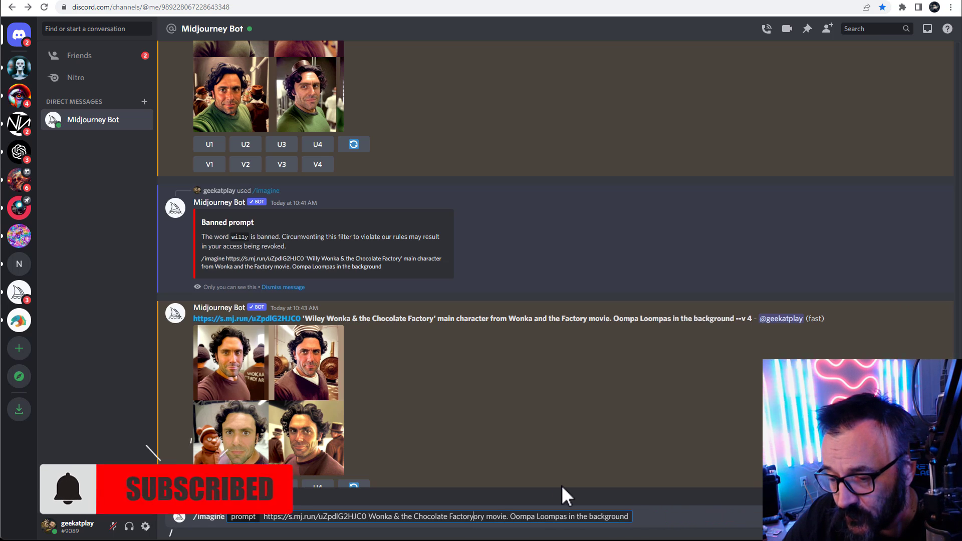
{"action": "key", "text": "Delete"}
{"action": "key", "text": "Delete"}
{"action": "key", "text": "Delete"}
{"action": "key", "text": "Delete"}
{"action": "key", "text": "Delete"}
{"action": "key", "text": "Delete"}
{"action": "key", "text": "Delete"}
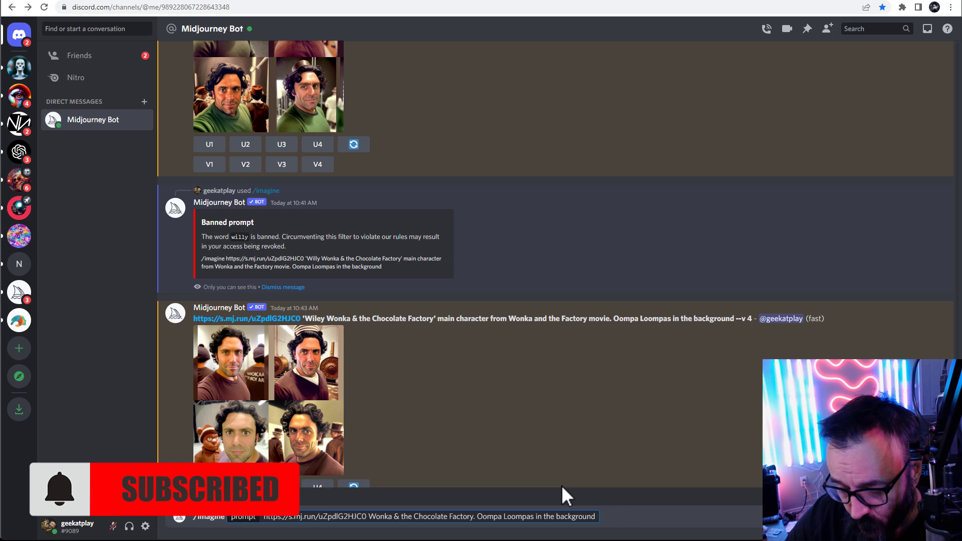
{"action": "type", "text": ". "}
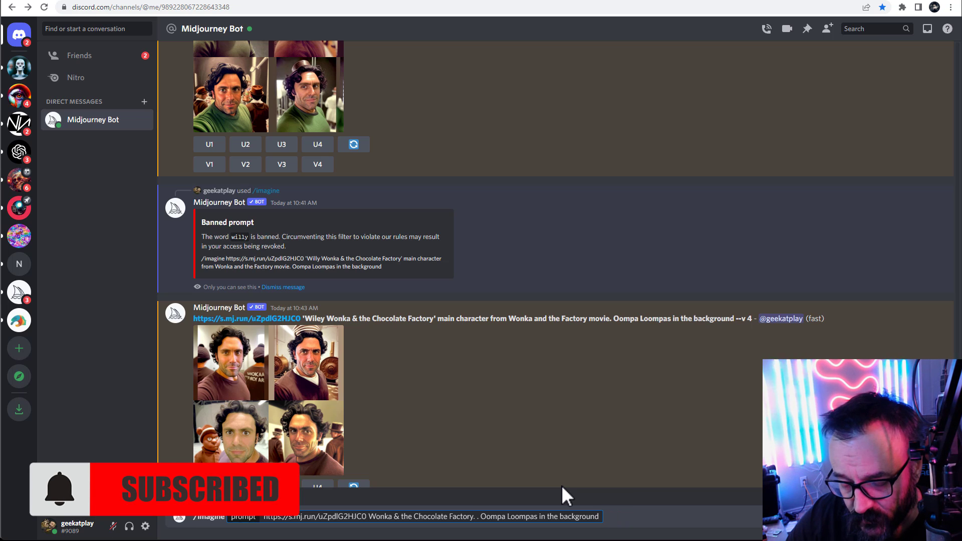
{"action": "type", "text": "w"}
{"action": "type", "text": "earing pu"}
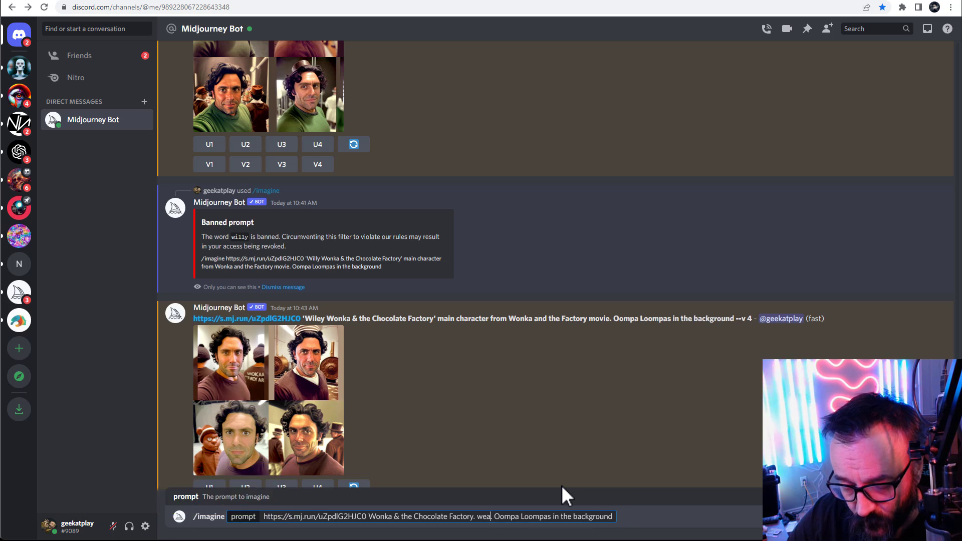
{"action": "type", "text": "rple suite"}
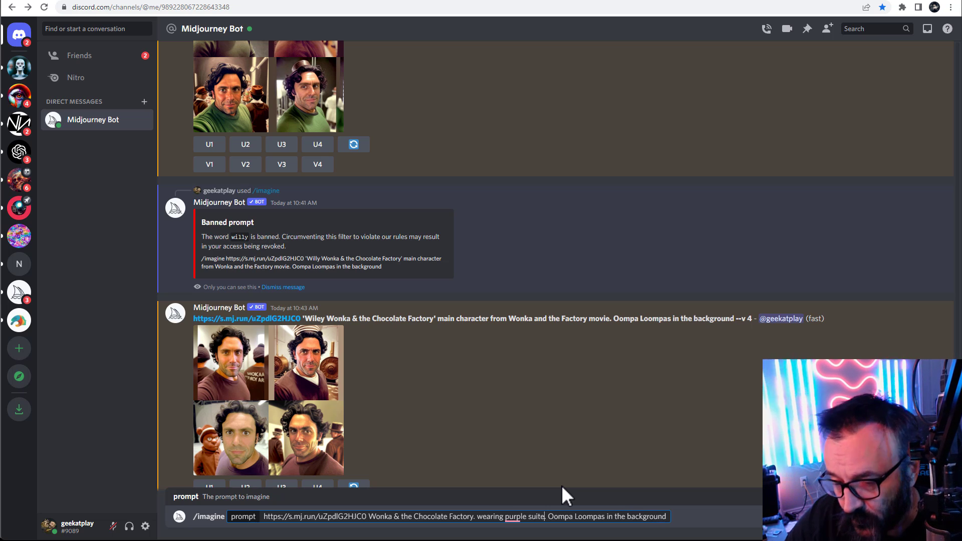
{"action": "type", "text": ". "}
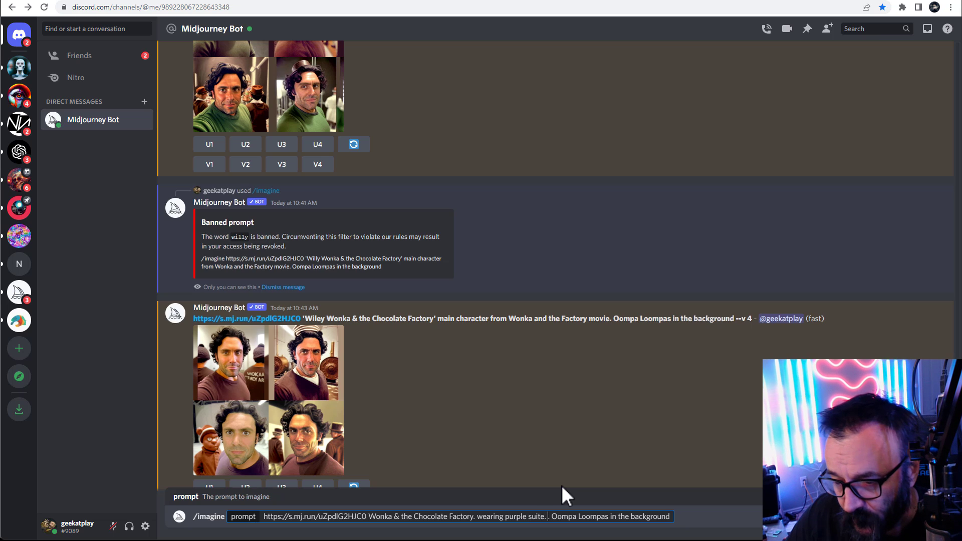
{"action": "type", "text": "Tall"}
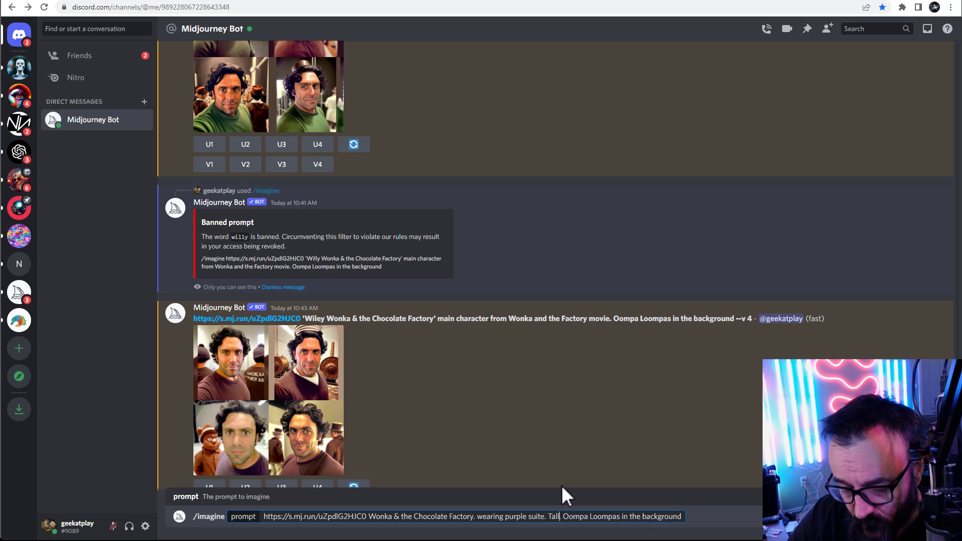
{"action": "type", "text": " brouwn ha"}
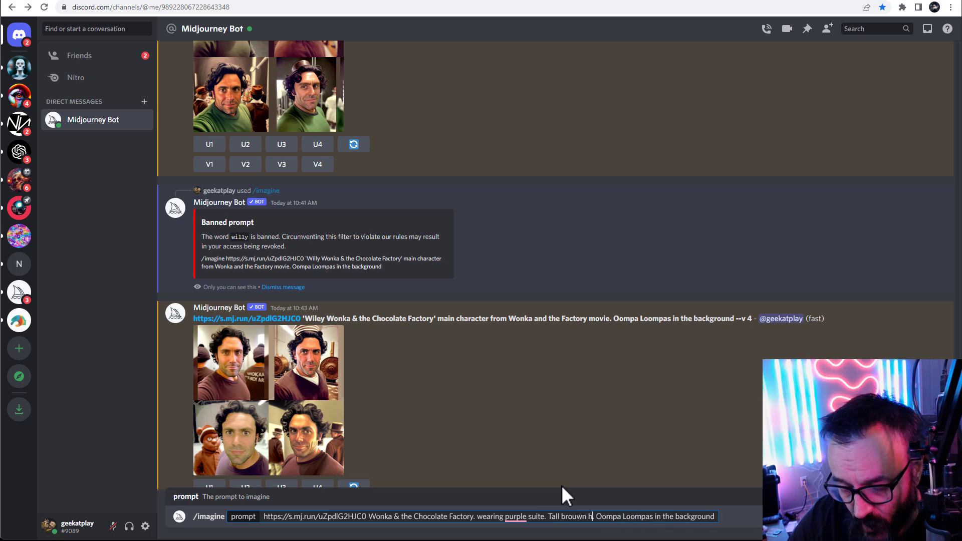
{"action": "type", "text": "t"}
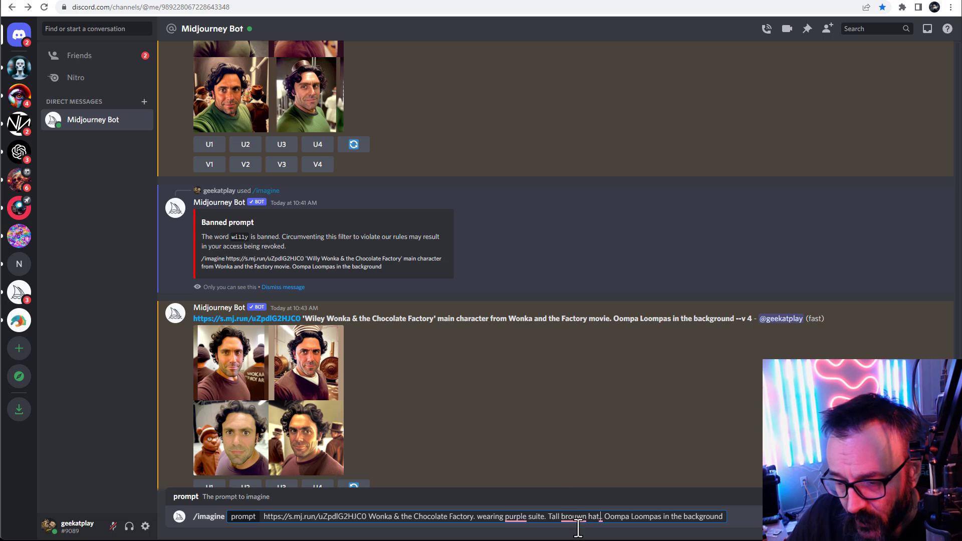
Spellcheck 'brouwn' to 'brown' and 'a purple suite', then bring up the IMDb Willy Wonka page.
{"action": "right_click", "coordinate": [574, 517]}
{"action": "left_click", "coordinate": [576, 447]}
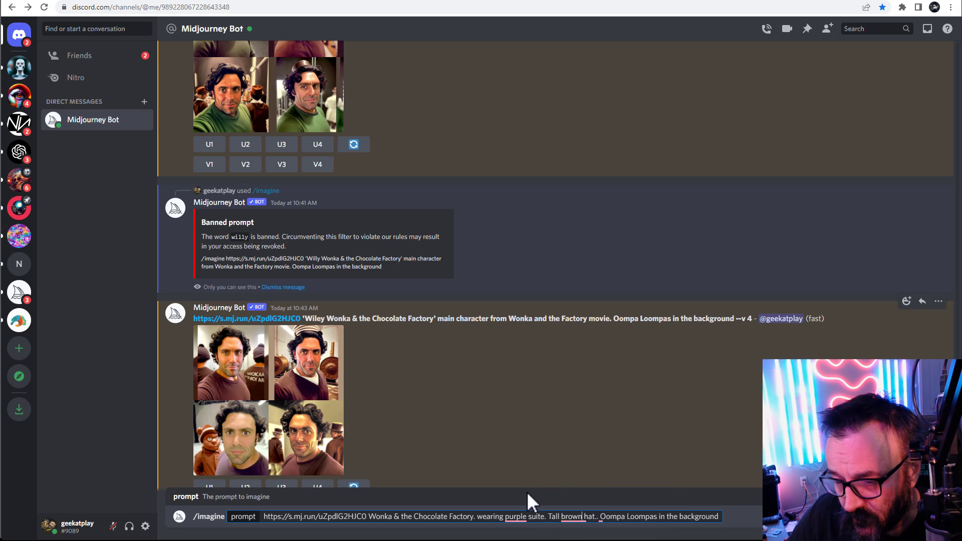
{"action": "right_click", "coordinate": [516, 516]}
{"action": "left_click", "coordinate": [528, 452]}
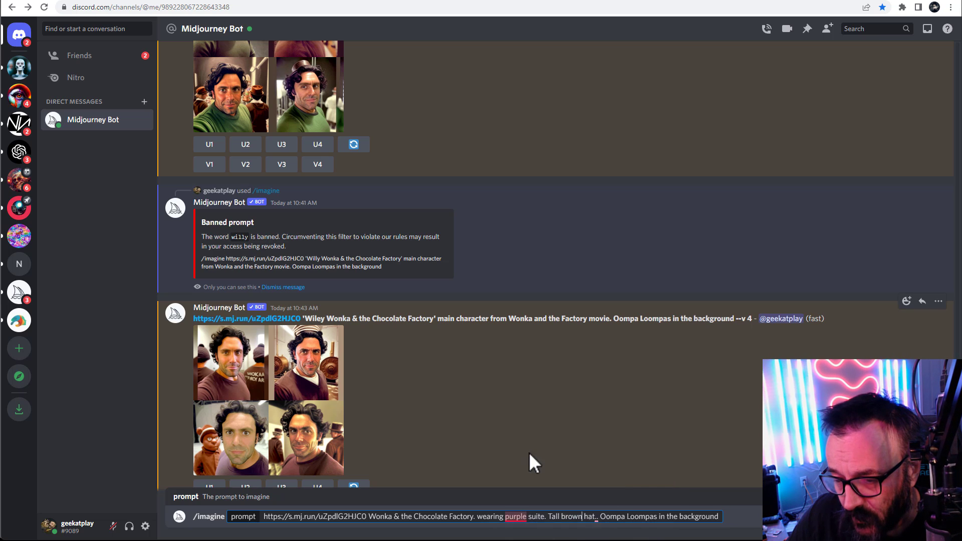
{"action": "left_click", "coordinate": [515, 3]}
Scroll the IMDb Willy Wonka page to the poster and plot, then return to Discord.
{"action": "scroll", "coordinate": [271, 215], "scroll_direction": "up", "scroll_amount": 8}
{"action": "scroll", "coordinate": [270, 216], "scroll_direction": "up", "scroll_amount": 1}
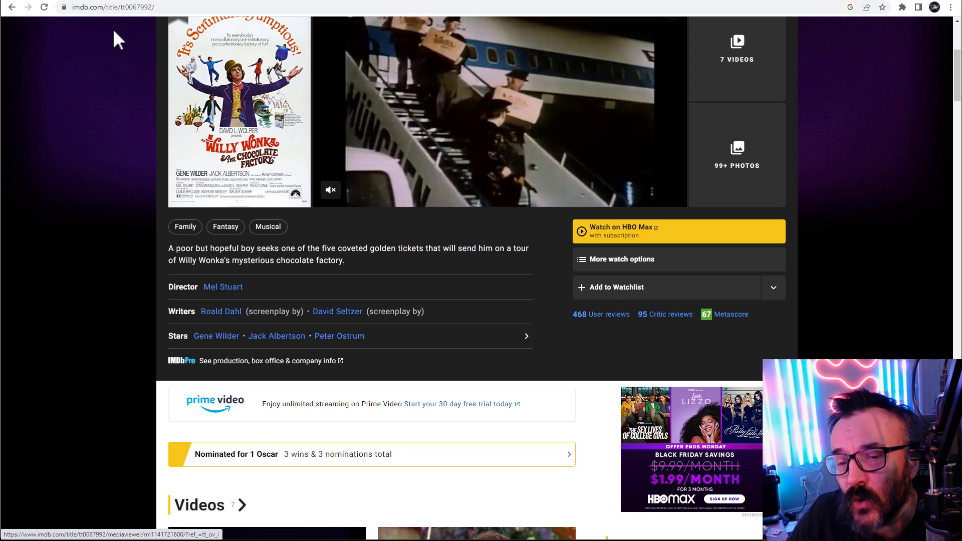
{"action": "key", "text": "alt+Tab"}
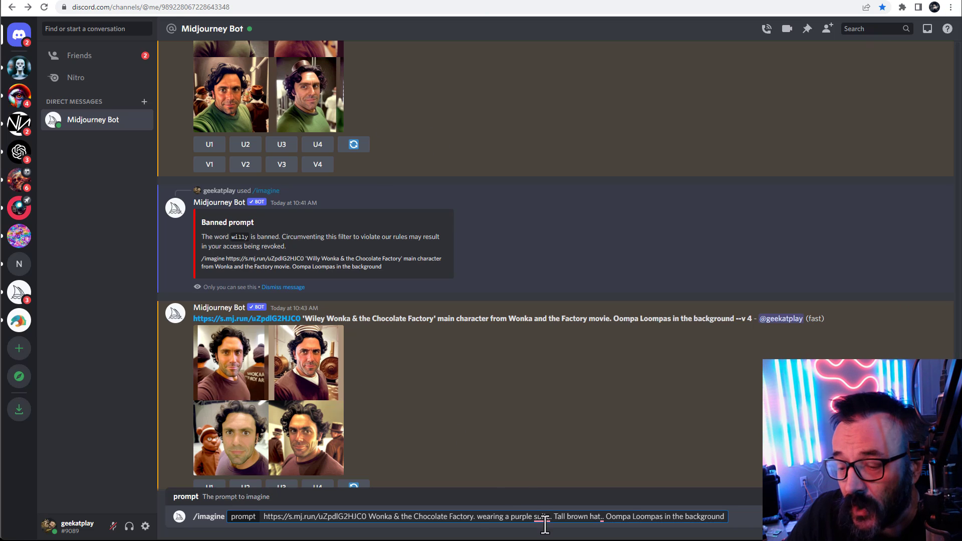
Correct 'suite' to 'suit', fix the doubled period, add 'dancing' after Oompa Loompas, and send.
{"action": "mouse_move", "coordinate": [542, 516]}
{"action": "left_click", "coordinate": [558, 467]}
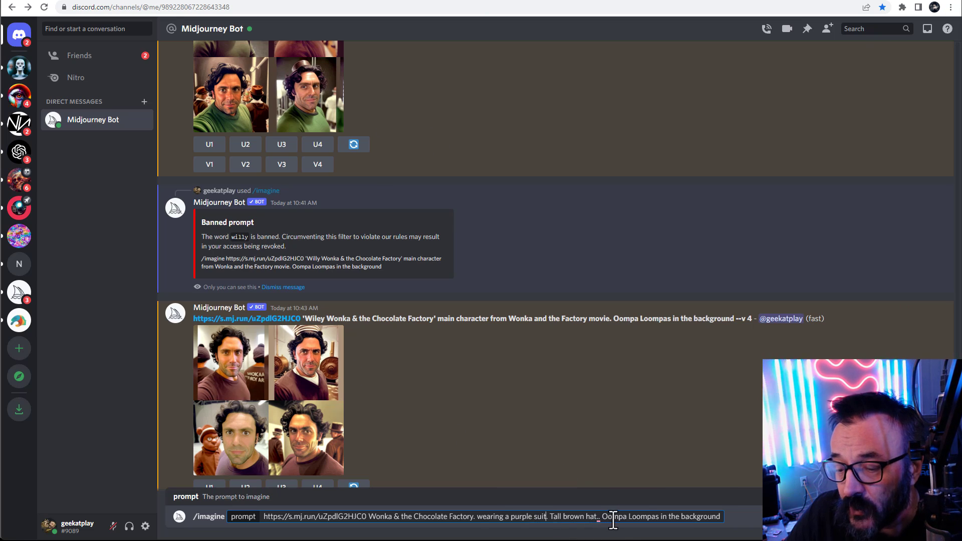
{"action": "mouse_move", "coordinate": [600, 517]}
{"action": "left_click", "coordinate": [613, 445]}
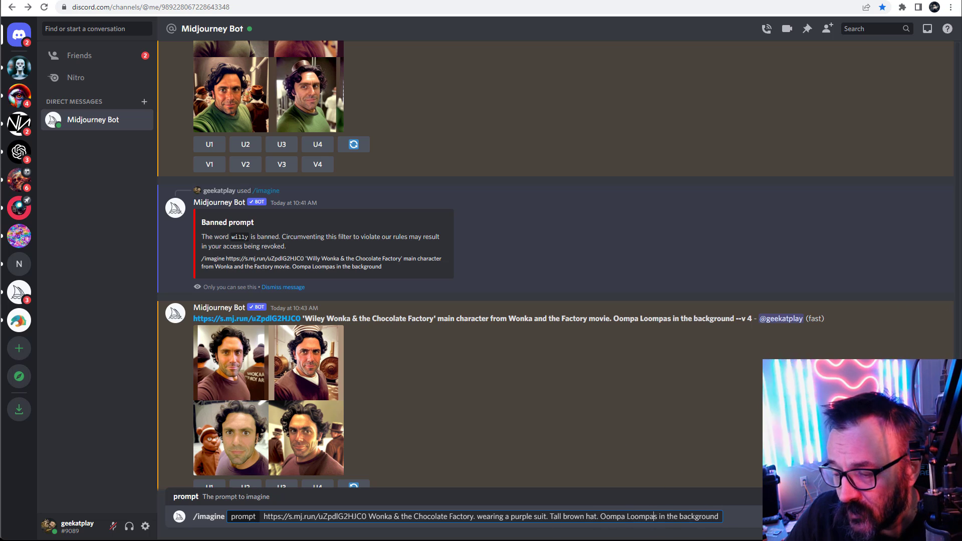
{"action": "left_click", "coordinate": [658, 517]}
{"action": "type", "text": "danc"}
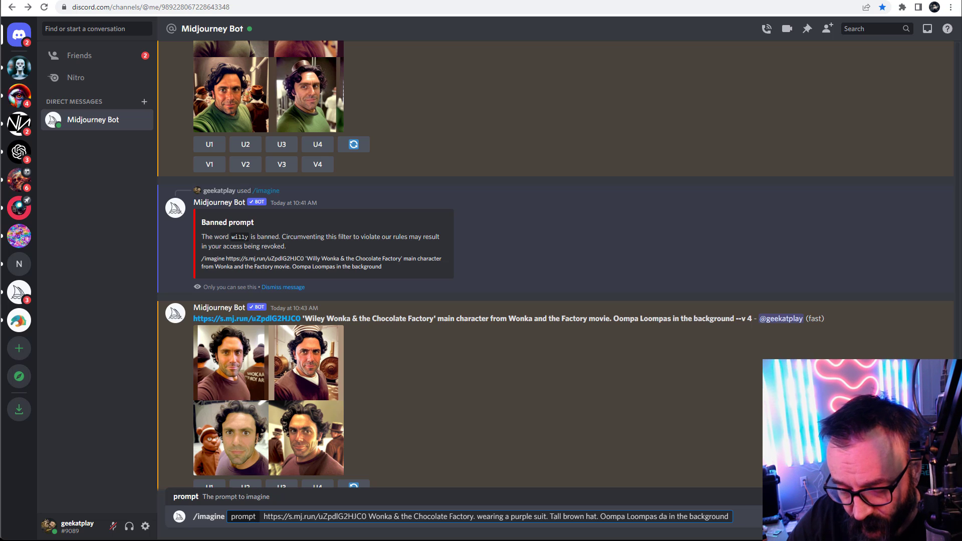
{"action": "type", "text": "ing"}
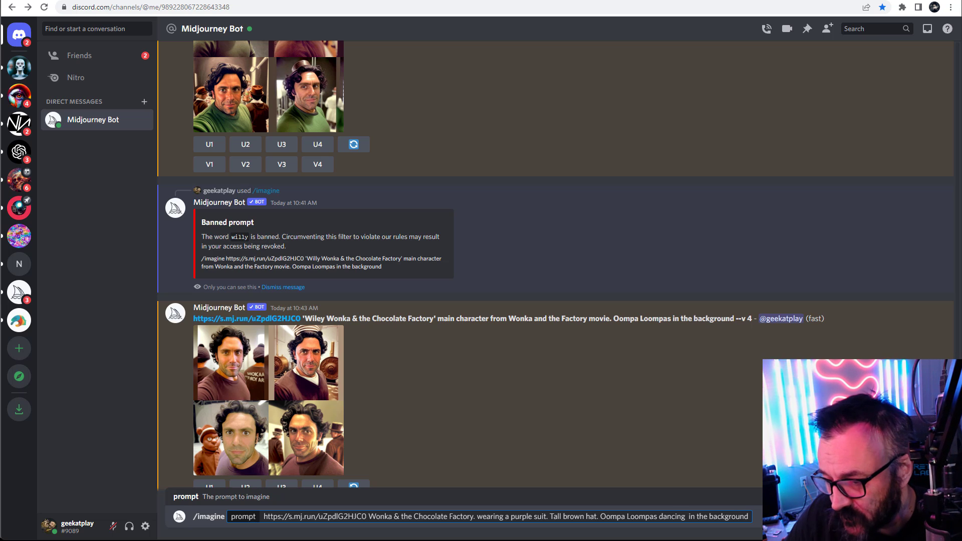
{"action": "key", "text": "End"}
{"action": "key", "text": "BackSpace"}
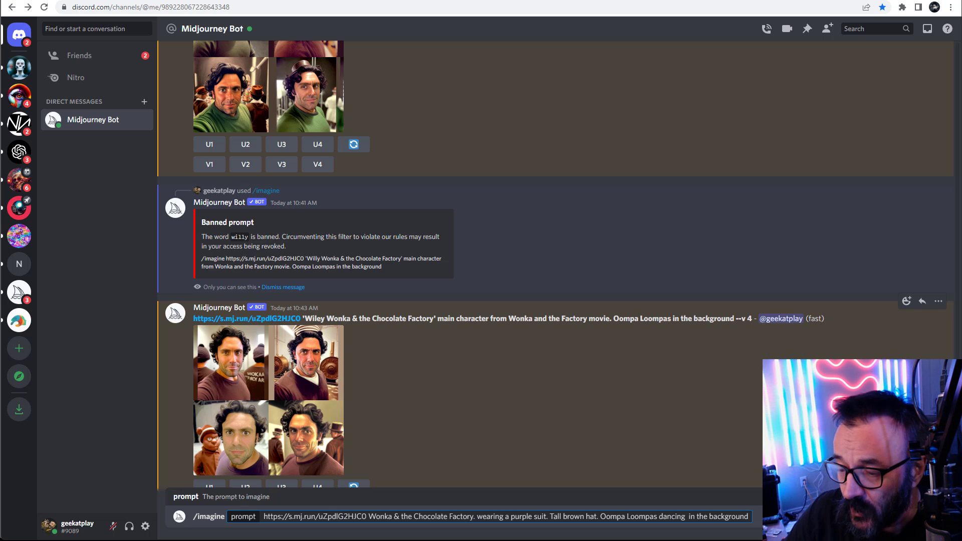
{"action": "key", "text": "Return"}
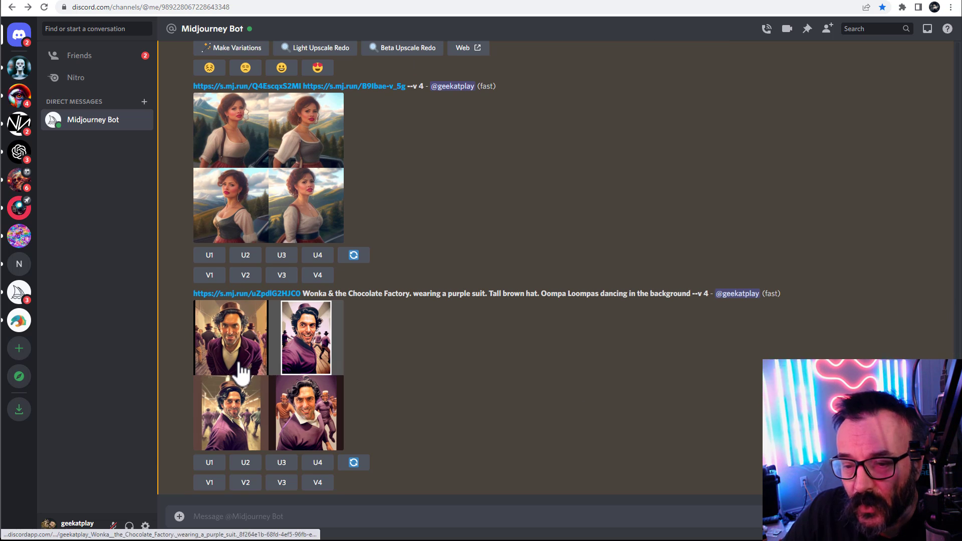
{"action": "left_click", "coordinate": [236, 368]}
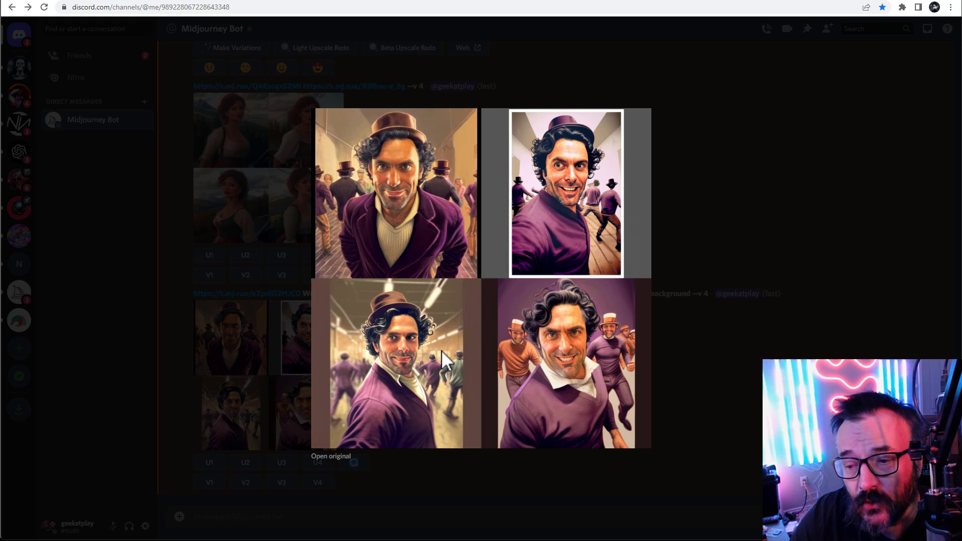
{"action": "left_click", "coordinate": [758, 226]}
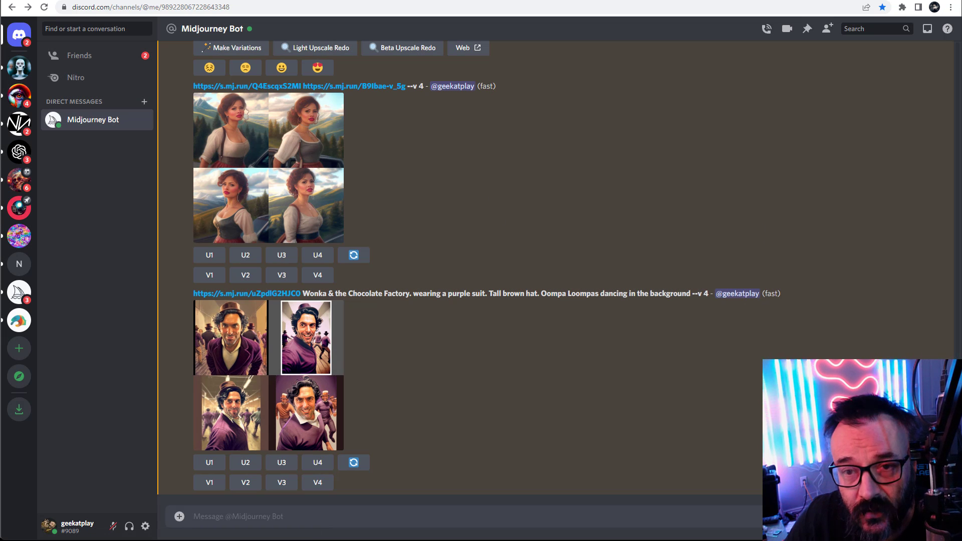
Paste the 1950 retro-spacesuit pinup prompt, then view Wikipedia's Pin-up model article.
{"action": "type", "text": "/imagine prompt: pinup art style . women in the retro spacesuit, fighting aliens 1950"}
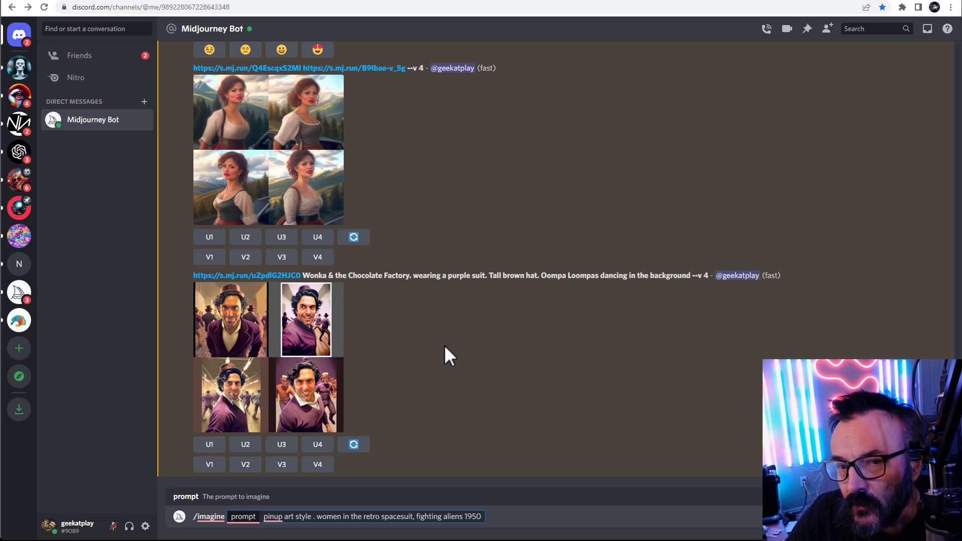
{"action": "left_click", "coordinate": [662, 4]}
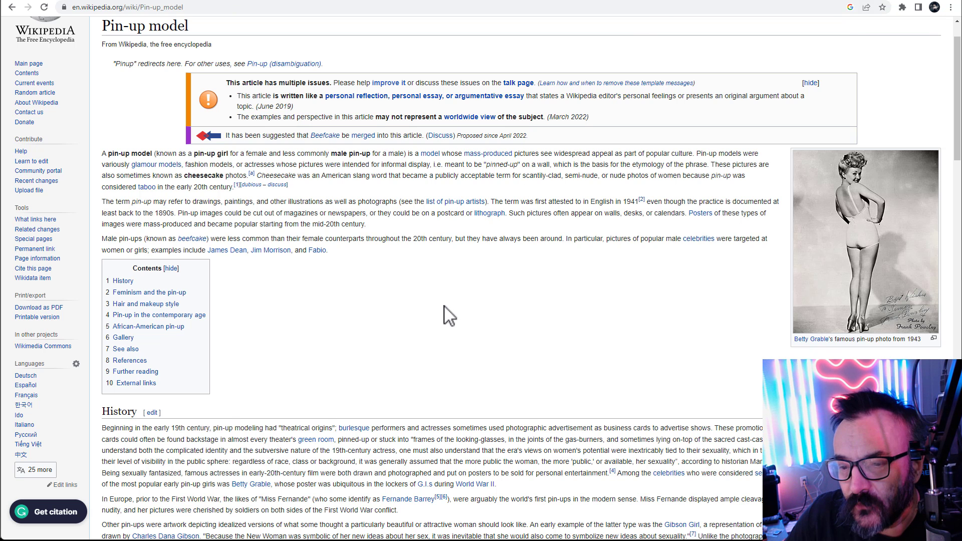
{"action": "scroll", "coordinate": [421, 307], "scroll_direction": "down", "scroll_amount": 2}
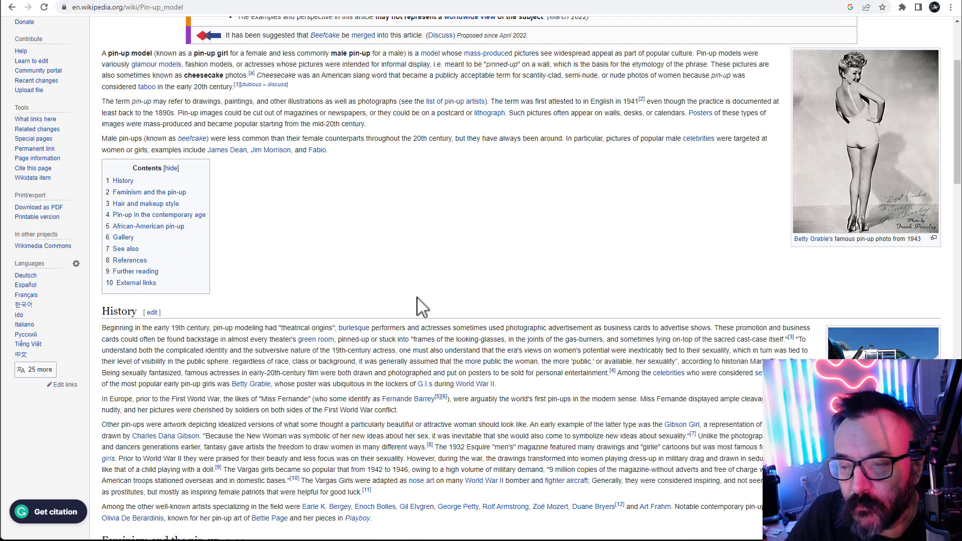
{"action": "scroll", "coordinate": [474, 266], "scroll_direction": "down", "scroll_amount": 1}
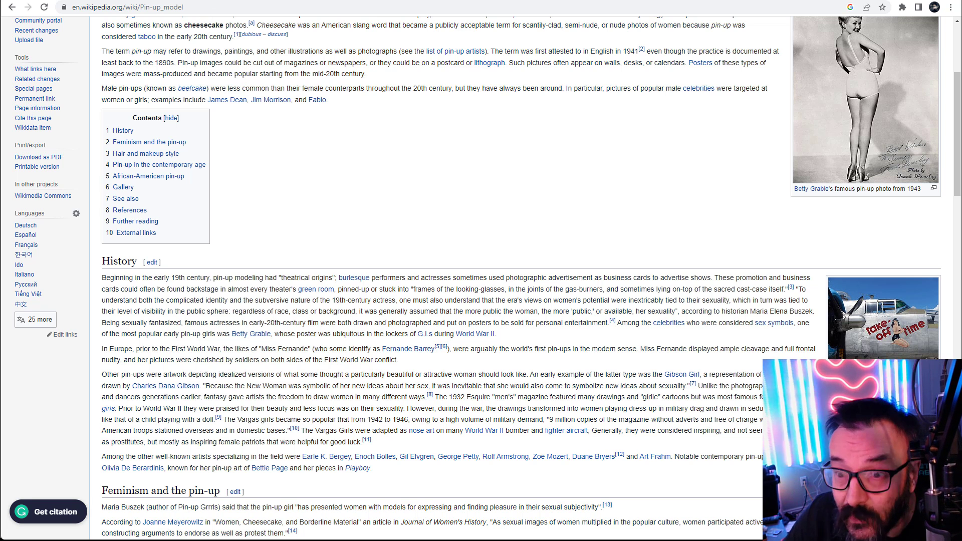
Send the pinup spacesuit prompt from Discord, which is rejected because 'pinup' is banned.
{"action": "left_click", "coordinate": [155, 3]}
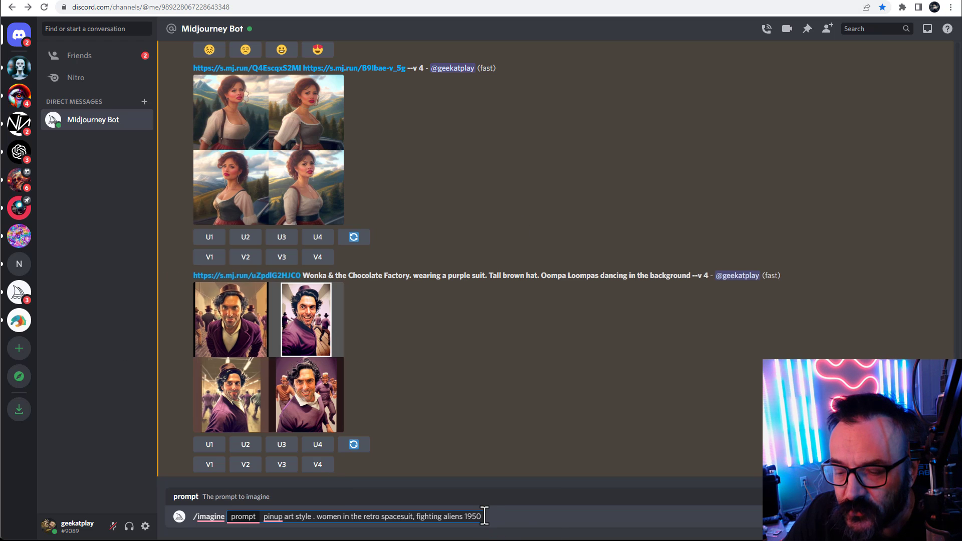
{"action": "key", "text": "Return"}
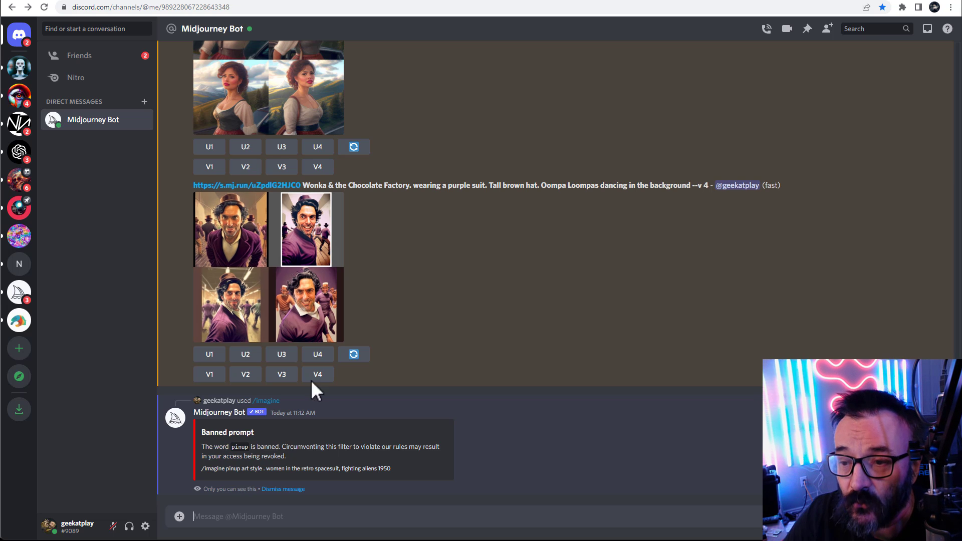
{"action": "left_click", "coordinate": [323, 524]}
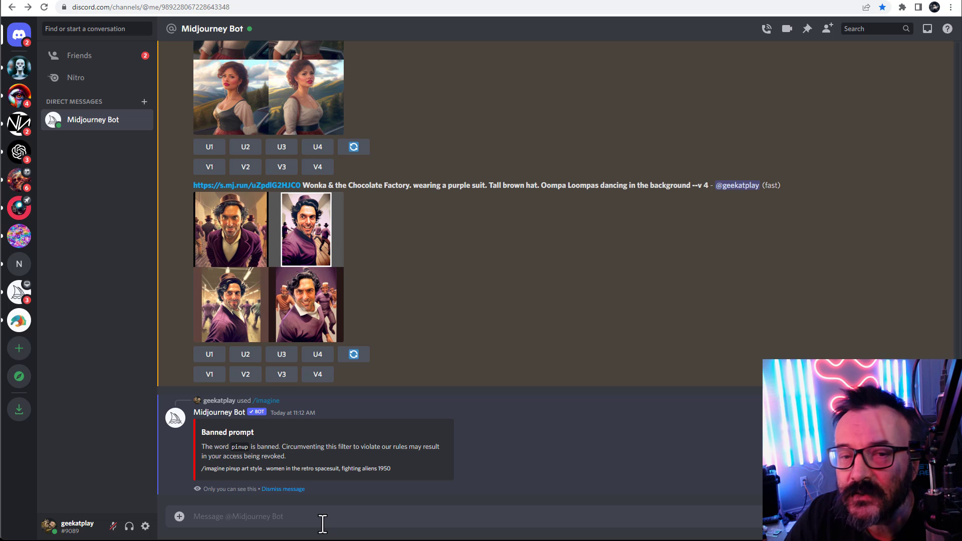
Submit the pinup-free /imagine prompt of women in retro spacesuits fighting giant insect aliens, 1950s illustration style.
{"action": "type", "text": "/ima"}
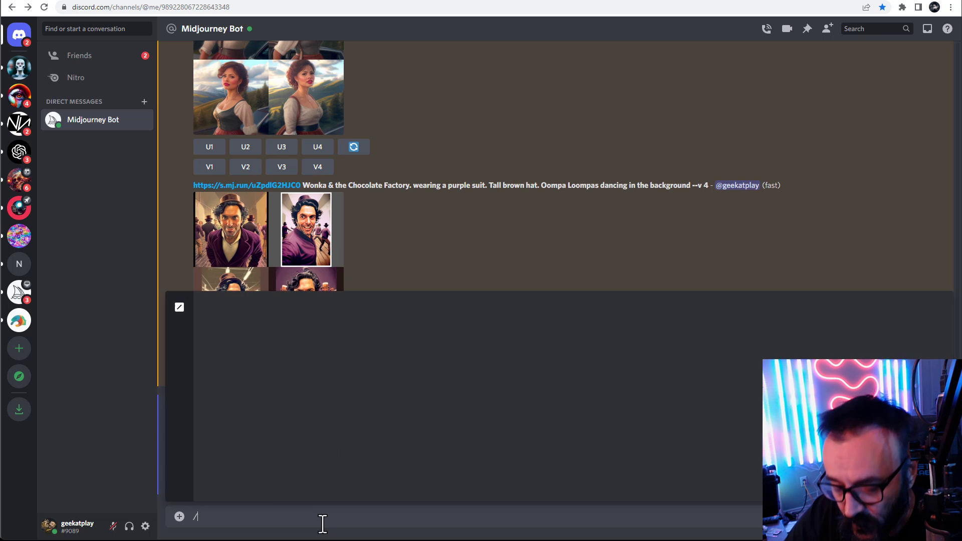
{"action": "key", "text": "Tab"}
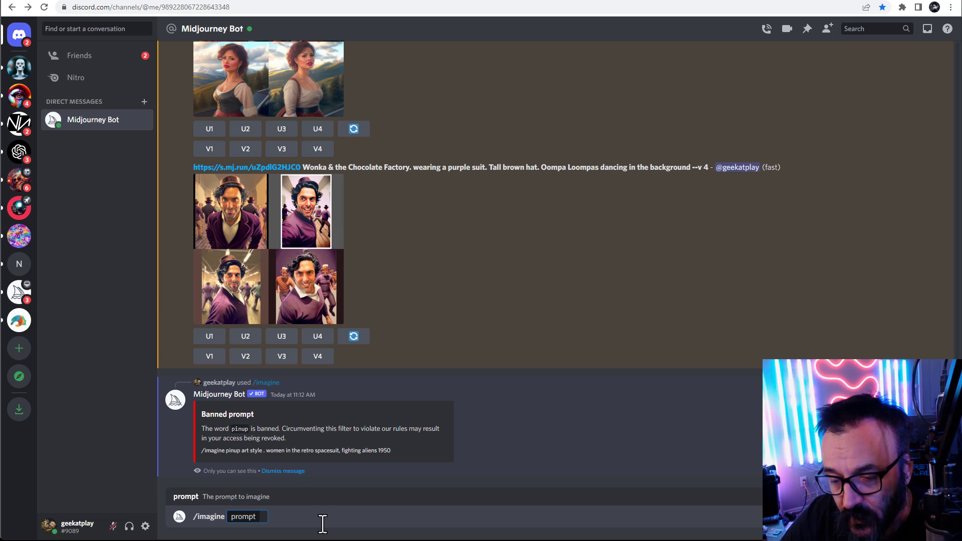
{"action": "key", "text": "ctrl+v"}
{"action": "mouse_move", "coordinate": [277, 524]}
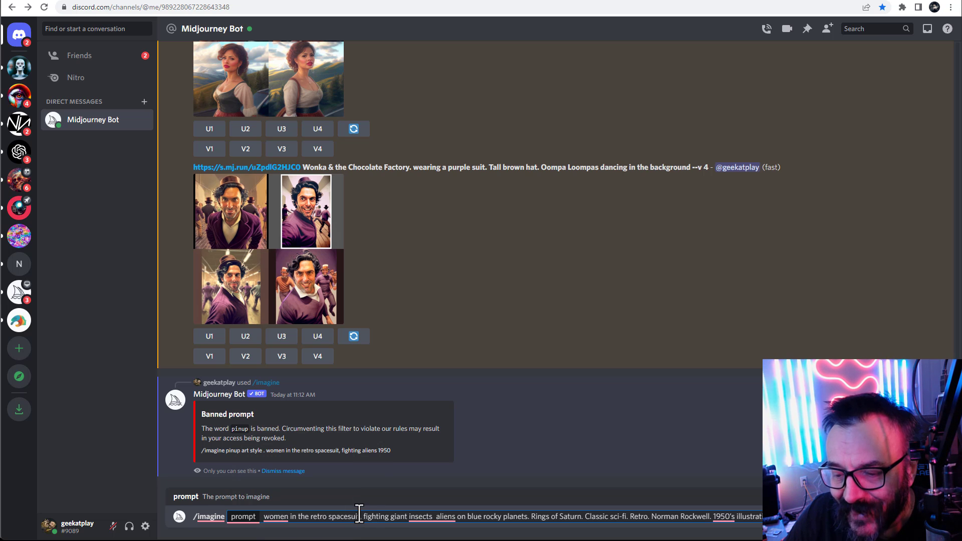
{"action": "mouse_move", "coordinate": [433, 519]}
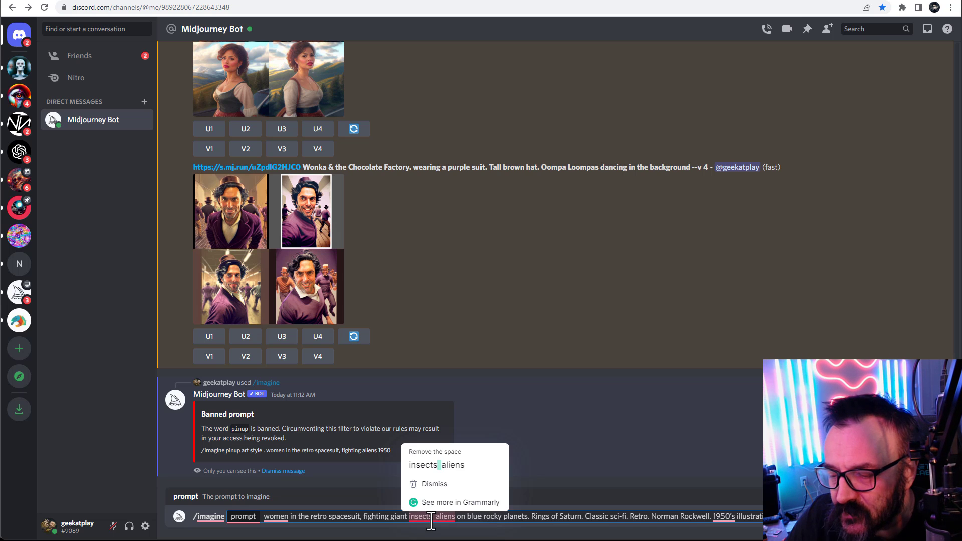
{"action": "left_click", "coordinate": [450, 459]}
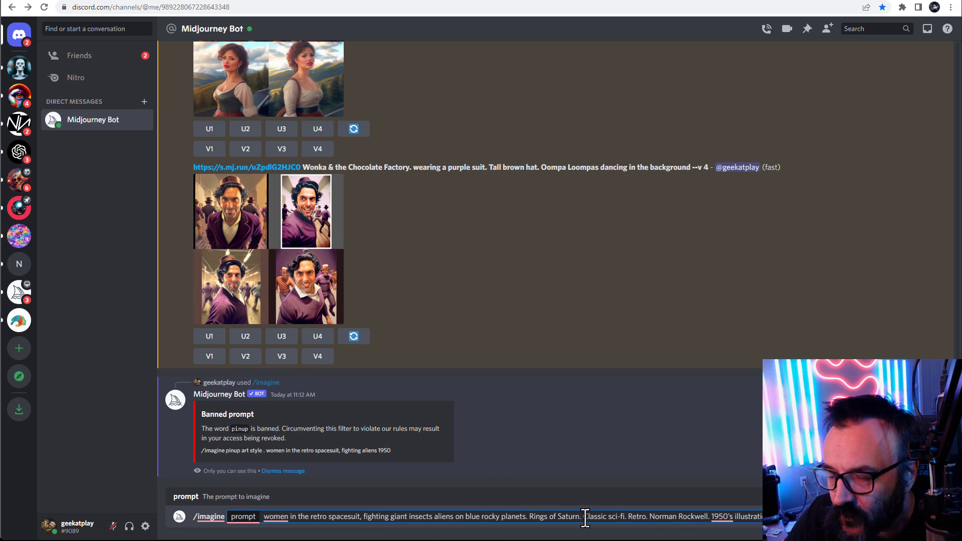
{"action": "left_click_drag", "start_coordinate": [584, 519], "coordinate": [761, 518]}
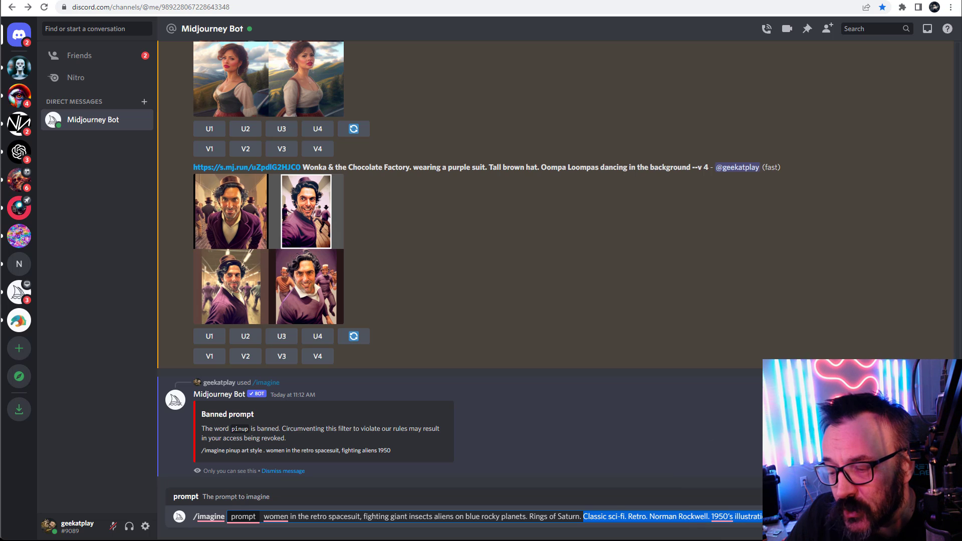
{"action": "key", "text": "Right"}
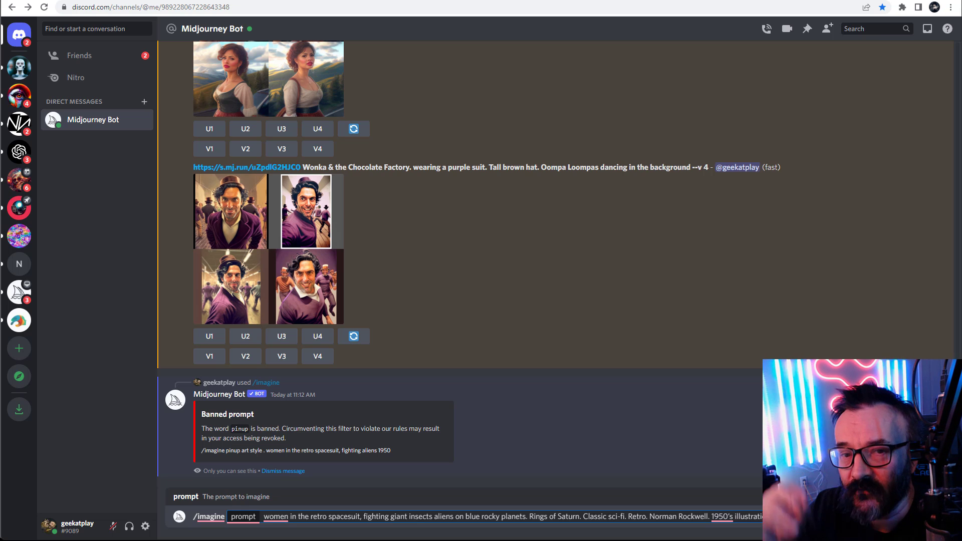
{"action": "key", "text": "Return"}
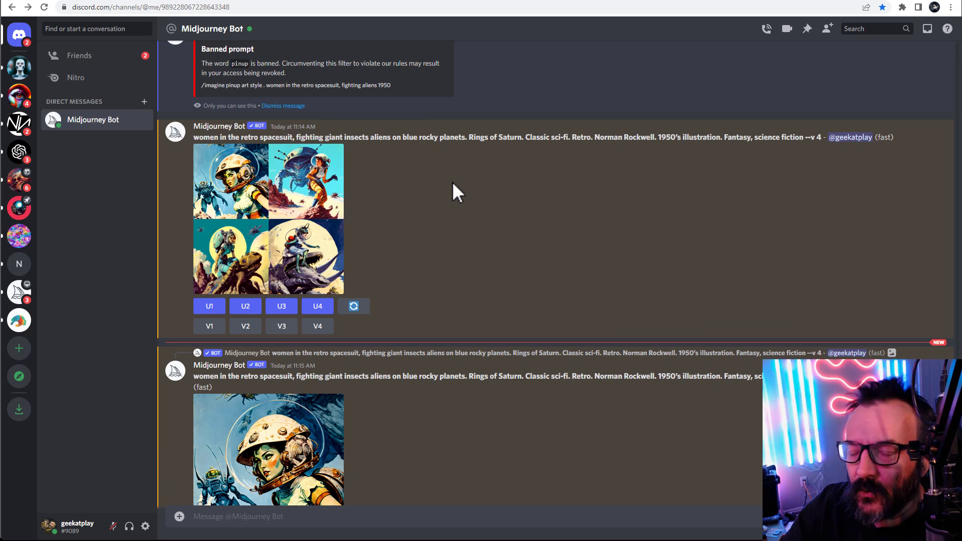
View the new spacesuit grid and the first upscaled illustration enlarged.
{"action": "left_click", "coordinate": [258, 221]}
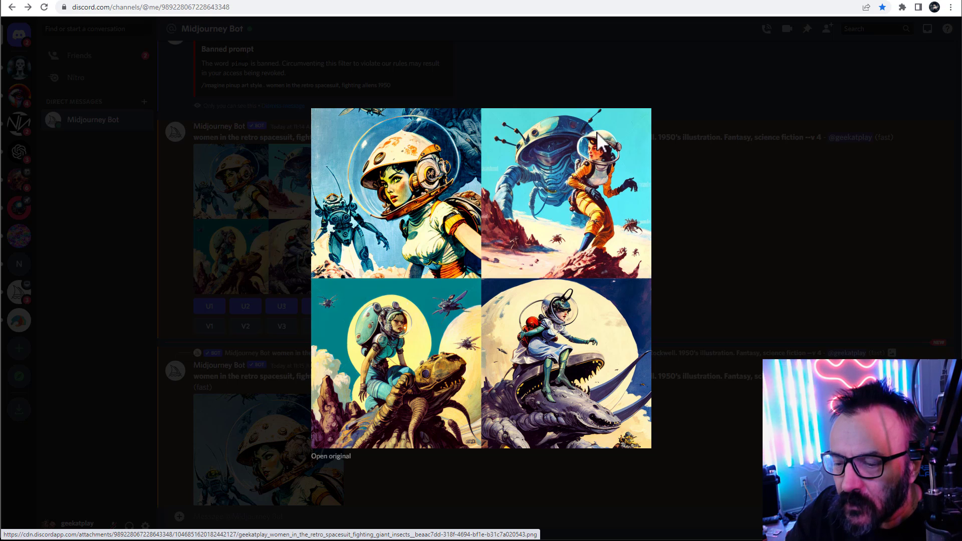
{"action": "left_click", "coordinate": [760, 214]}
{"action": "scroll", "coordinate": [318, 273], "scroll_direction": "down", "scroll_amount": 2}
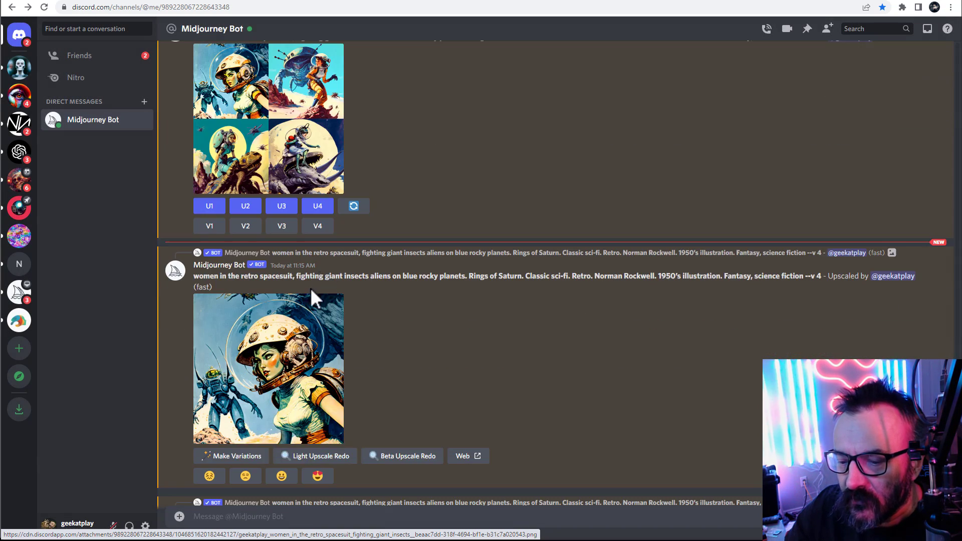
{"action": "left_click", "coordinate": [231, 356]}
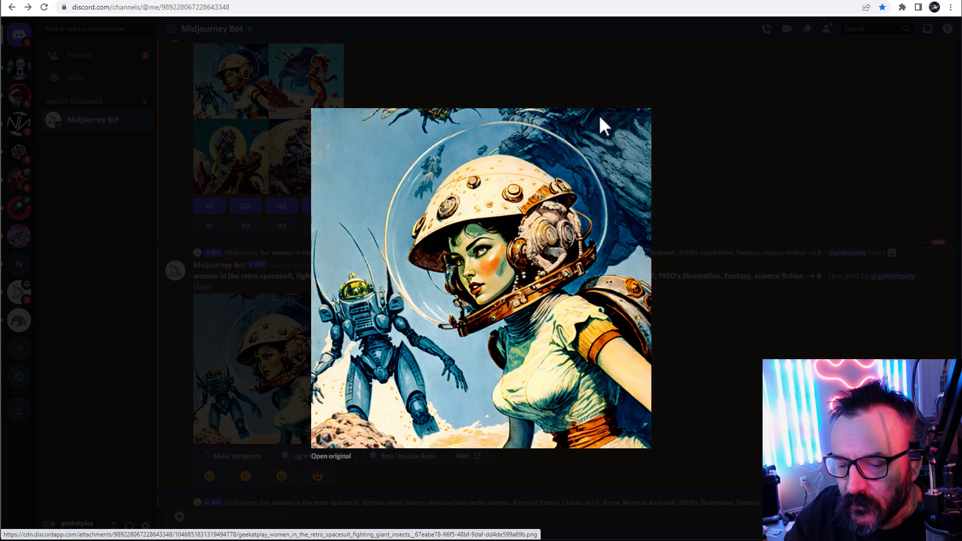
{"action": "left_click", "coordinate": [714, 180]}
Enlarge the remaining upscales: astronaut fleeing a robot, woman riding a creature before the moon.
{"action": "scroll", "coordinate": [351, 251], "scroll_direction": "down", "scroll_amount": 4}
{"action": "left_click", "coordinate": [265, 361]}
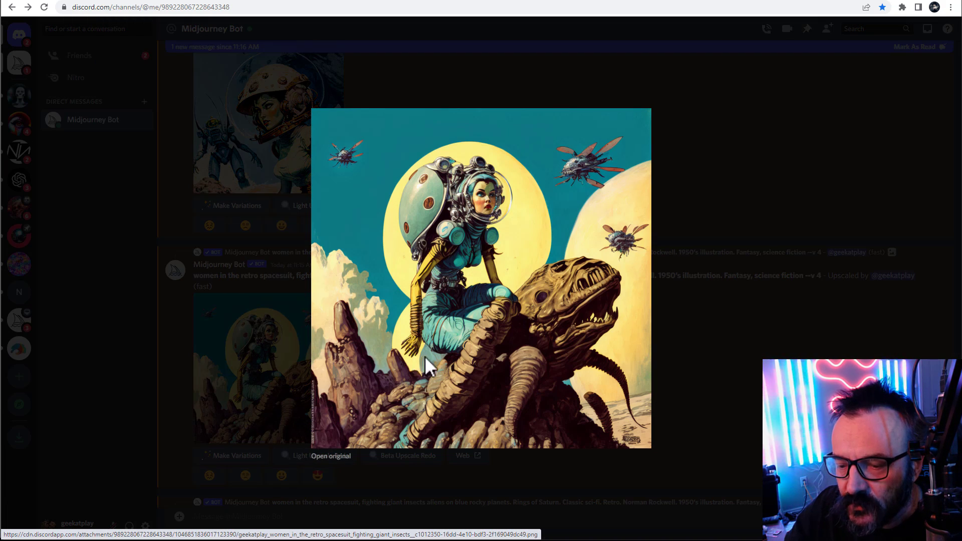
{"action": "left_click", "coordinate": [722, 151]}
{"action": "scroll", "coordinate": [335, 235], "scroll_direction": "down", "scroll_amount": 1}
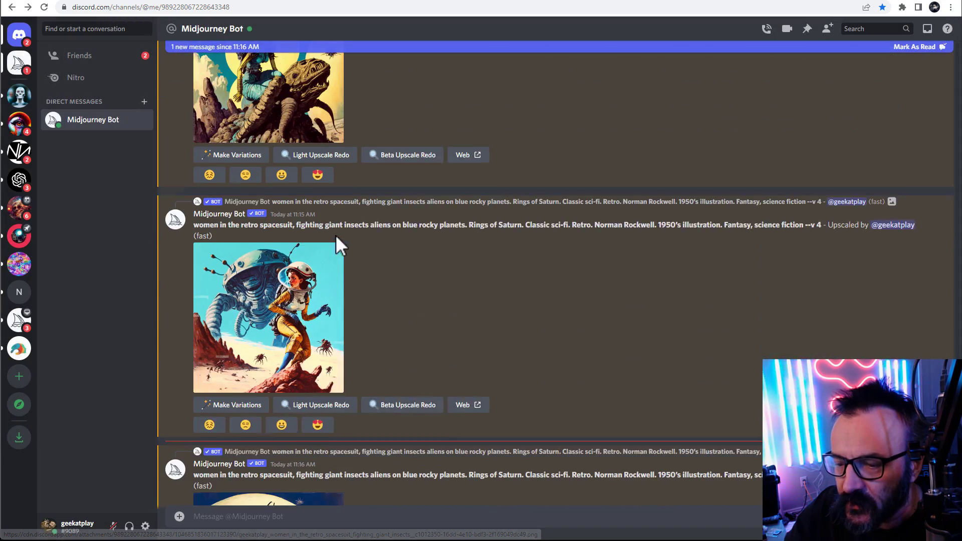
{"action": "left_click", "coordinate": [321, 328]}
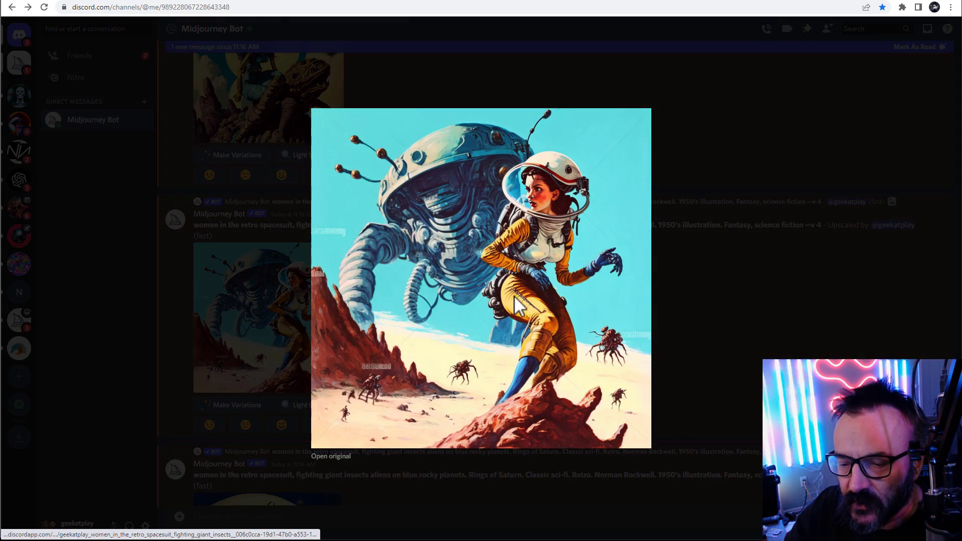
{"action": "left_click", "coordinate": [716, 302]}
{"action": "scroll", "coordinate": [358, 258], "scroll_direction": "down", "scroll_amount": 4}
{"action": "left_click", "coordinate": [311, 341]}
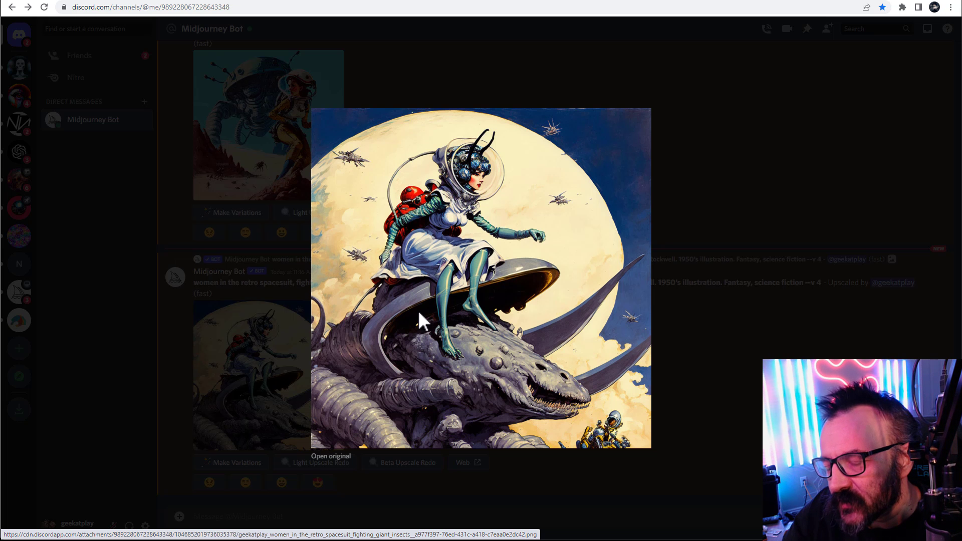
{"action": "left_click", "coordinate": [776, 206]}
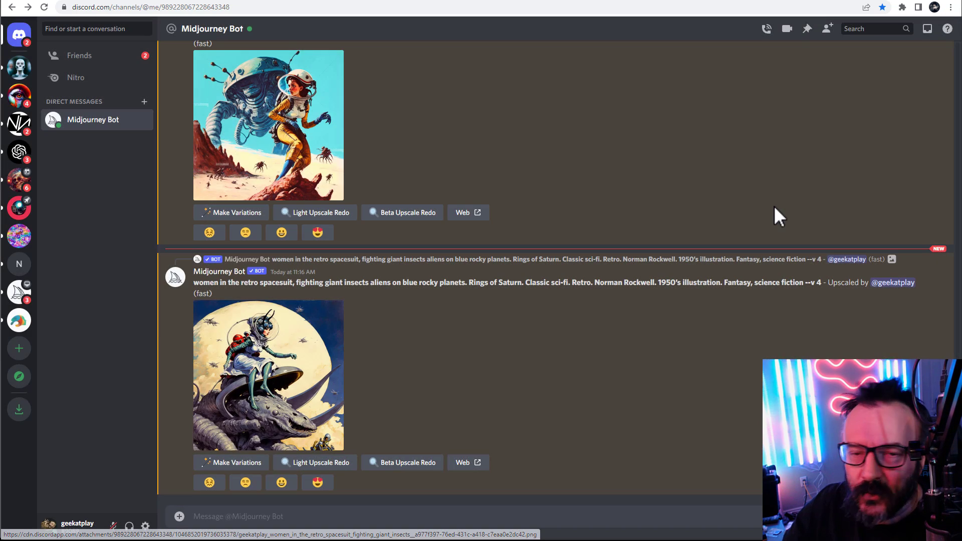